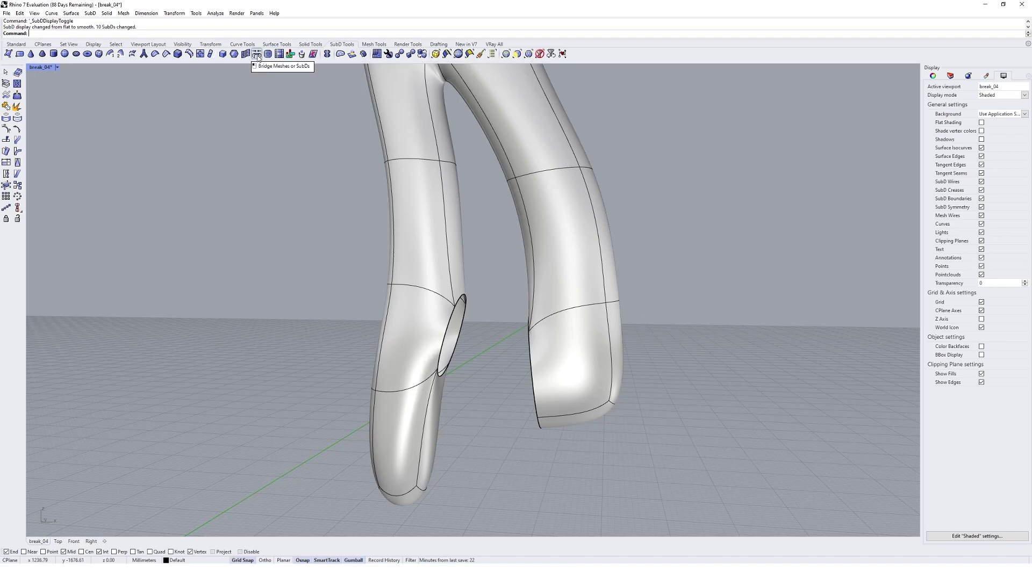
Start a Bridge from the open edge loop on the longer leg's inner side to the open edge loop on the shorter leg.
{"action": "left_click", "coordinate": [257, 54]}
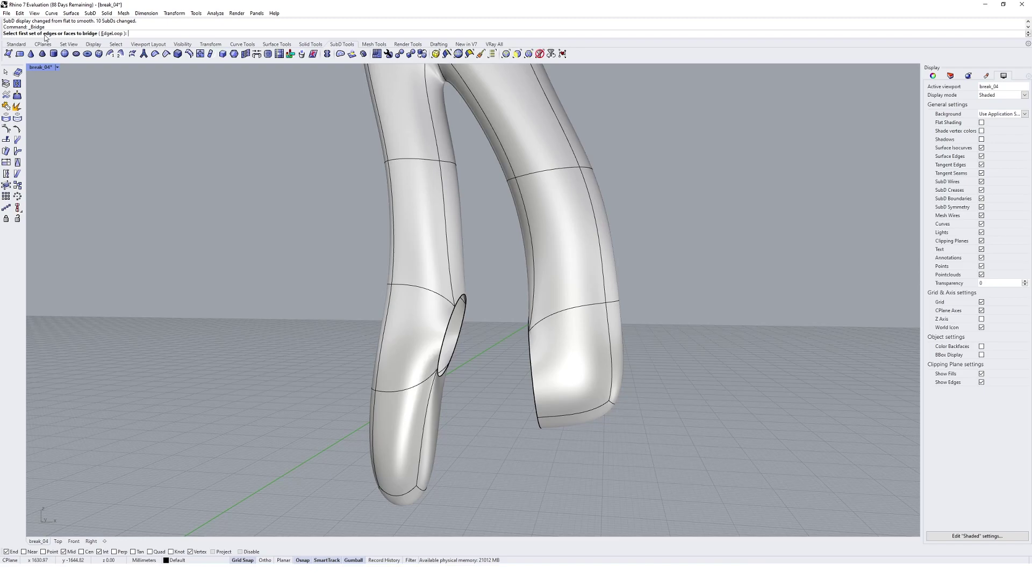
{"action": "left_click", "coordinate": [449, 332]}
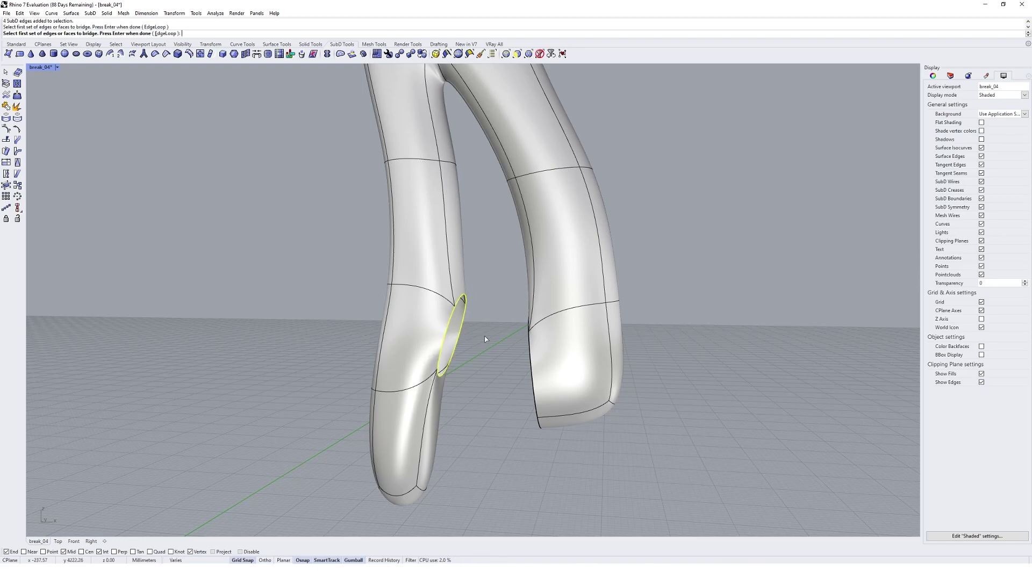
{"action": "right_click_drag", "start_coordinate": [485, 339], "coordinate": [466, 275]}
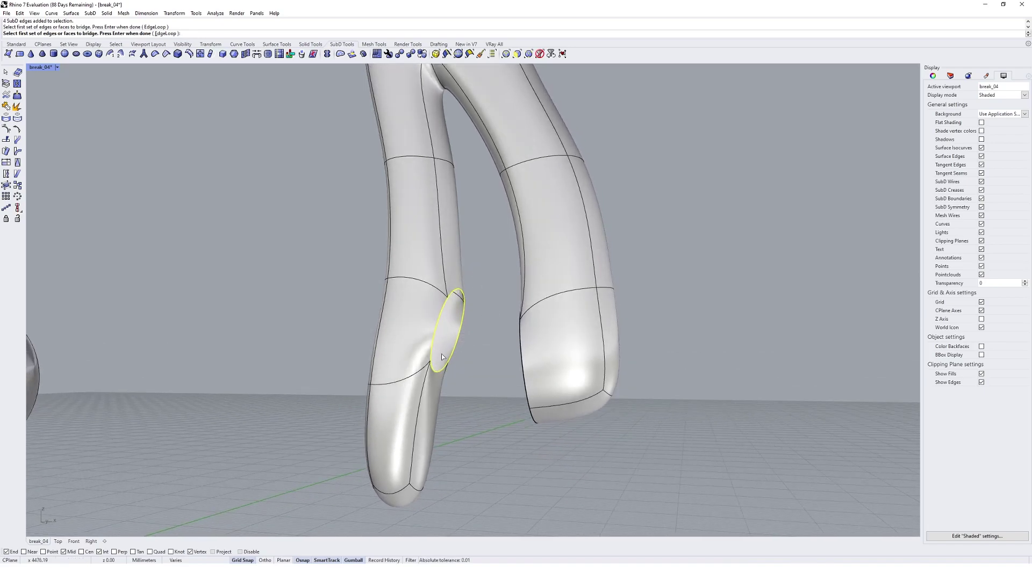
{"action": "right_click_drag", "start_coordinate": [476, 312], "coordinate": [470, 362]}
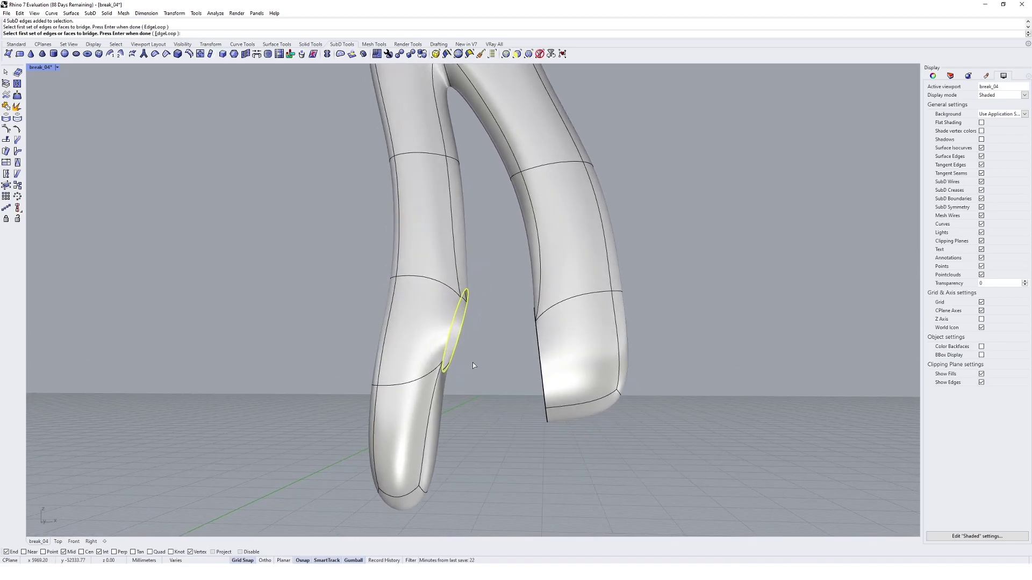
{"action": "right_click", "coordinate": [467, 362]}
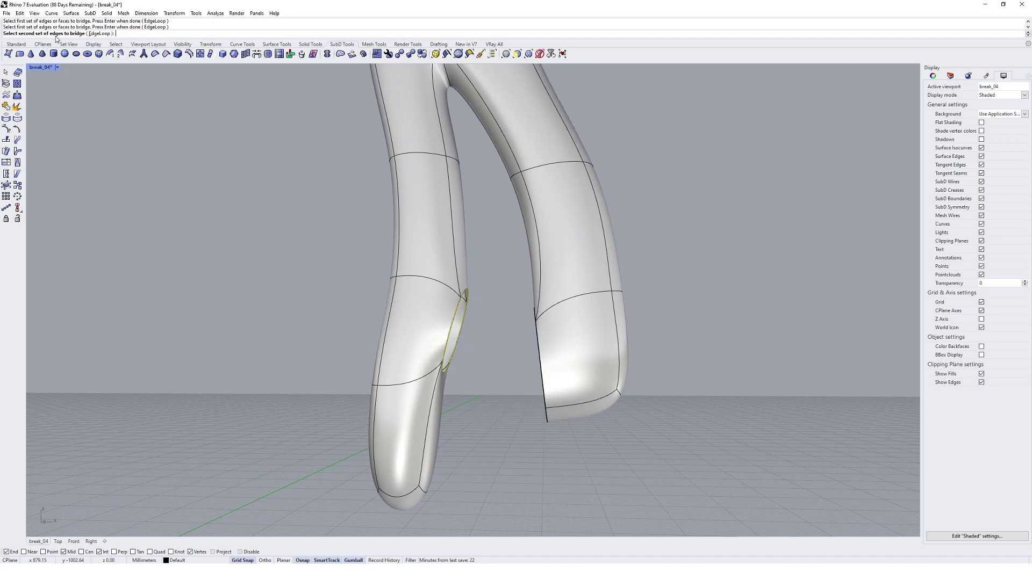
{"action": "right_click_drag", "start_coordinate": [482, 247], "coordinate": [488, 329]}
{"action": "scroll", "coordinate": [572, 370], "scroll_direction": "up", "scroll_amount": 3}
{"action": "left_click", "coordinate": [577, 369]}
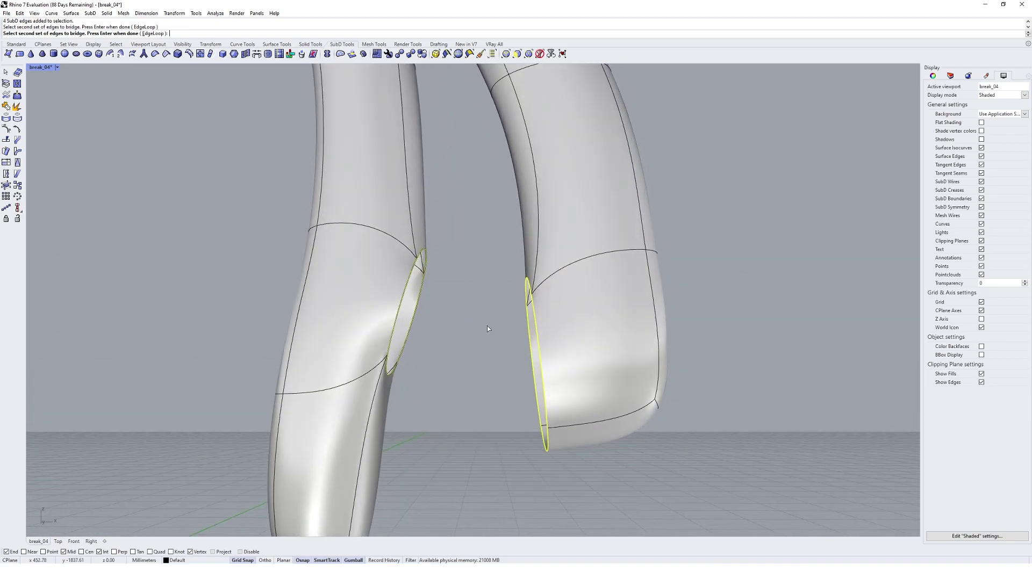
{"action": "key", "text": "Return"}
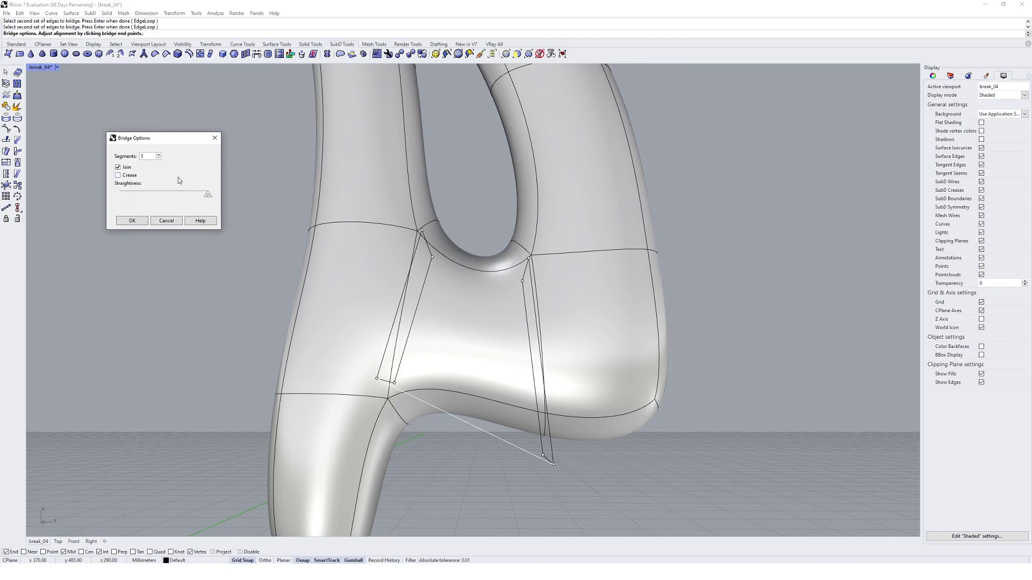
Try the bridge with 4 segments, switching the SubD display to flat and toggling Join off and on again.
{"action": "left_click_drag", "start_coordinate": [163, 142], "coordinate": [311, 205]}
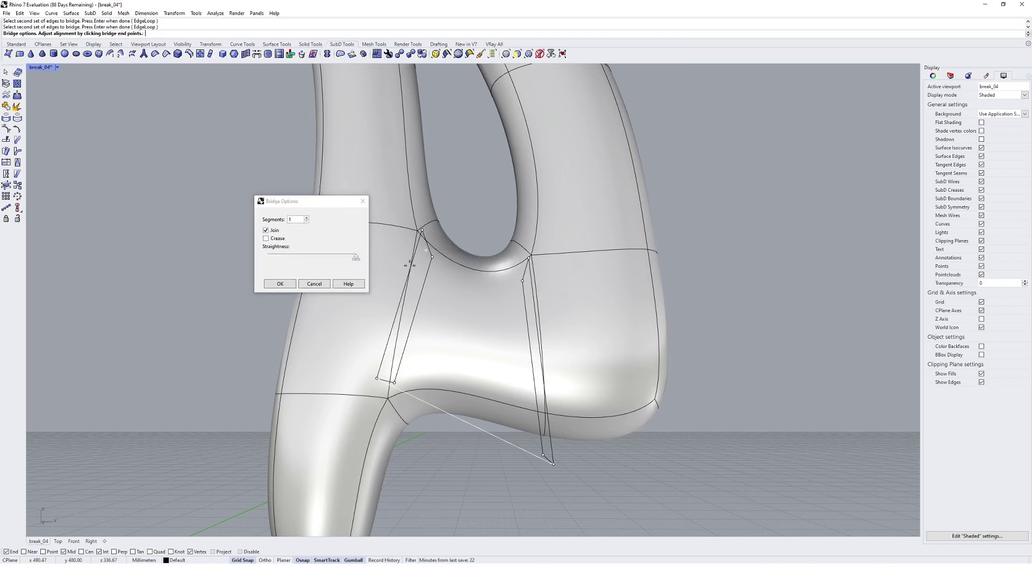
{"action": "left_click", "coordinate": [307, 217]}
{"action": "left_click", "coordinate": [307, 217]}
{"action": "left_click", "coordinate": [307, 218]}
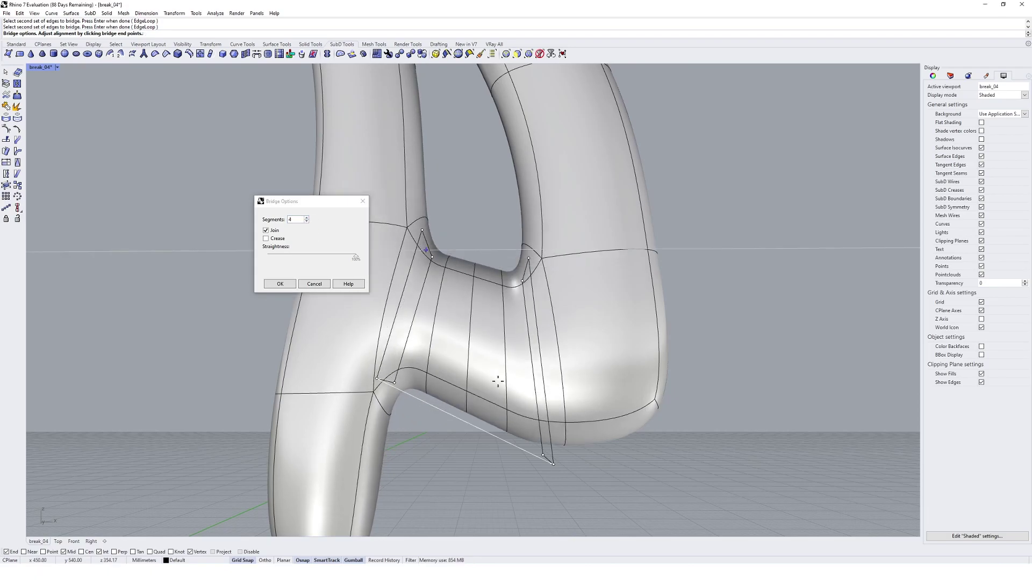
{"action": "key", "text": "Tab"}
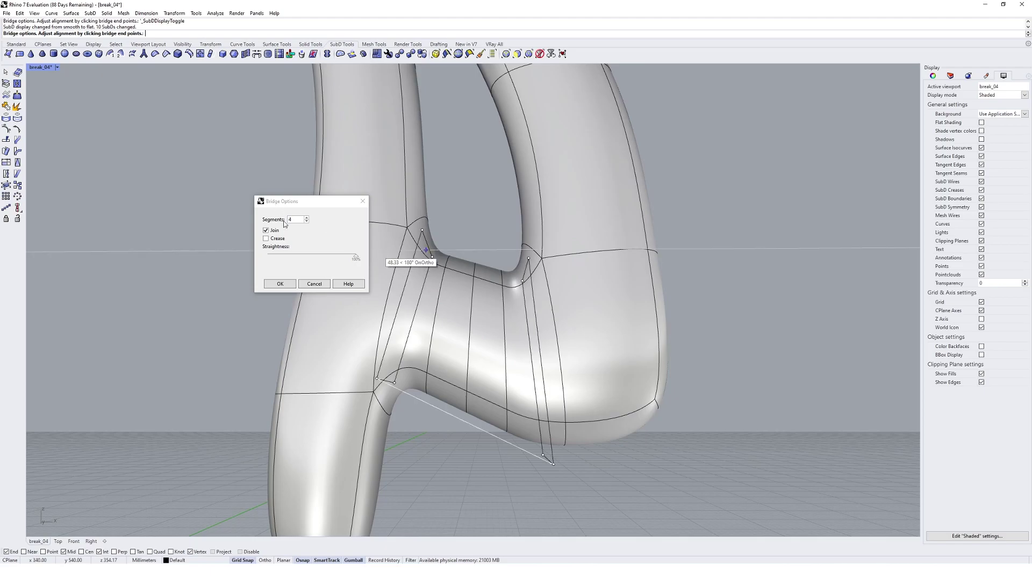
{"action": "left_click", "coordinate": [294, 220]}
{"action": "left_click", "coordinate": [267, 232]}
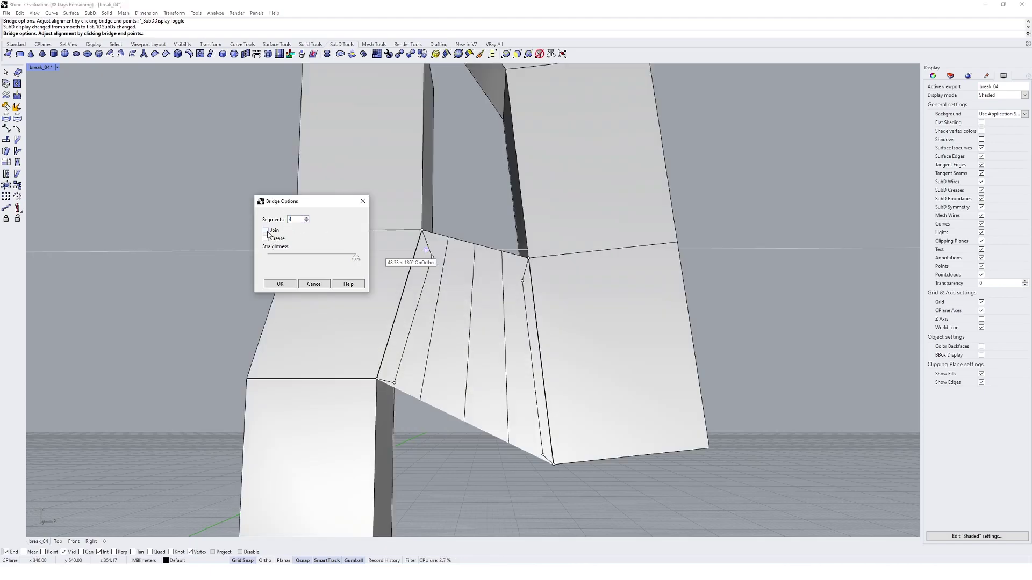
{"action": "left_click", "coordinate": [267, 231]}
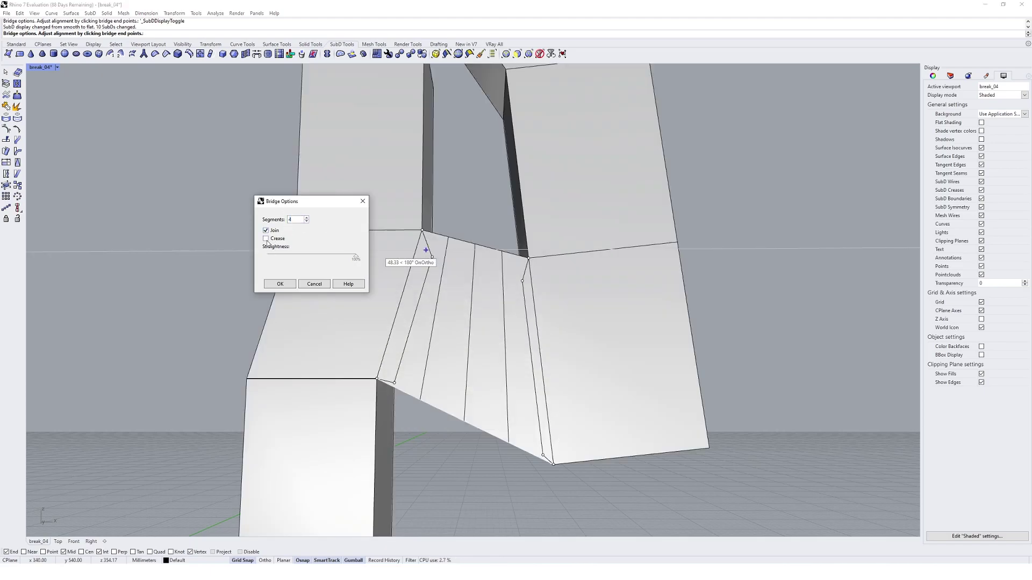
Try the bridge's lowest straightness in smooth display, reduce the segments to 1 and accept the bridge.
{"action": "left_click_drag", "start_coordinate": [356, 258], "coordinate": [261, 269]}
{"action": "key", "text": "Tab"}
{"action": "left_click", "coordinate": [306, 221]}
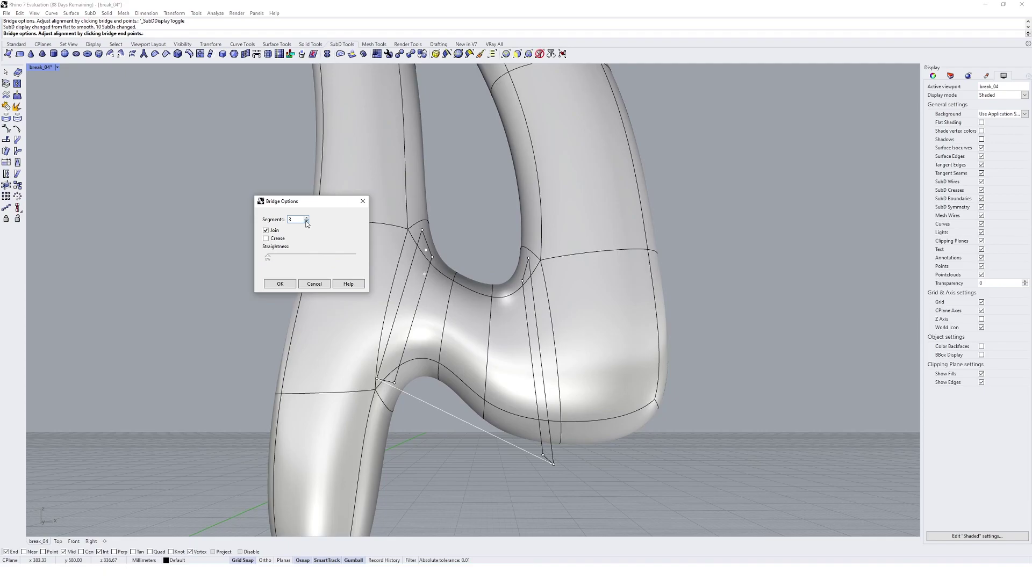
{"action": "left_click", "coordinate": [306, 221]}
{"action": "left_click", "coordinate": [306, 222]}
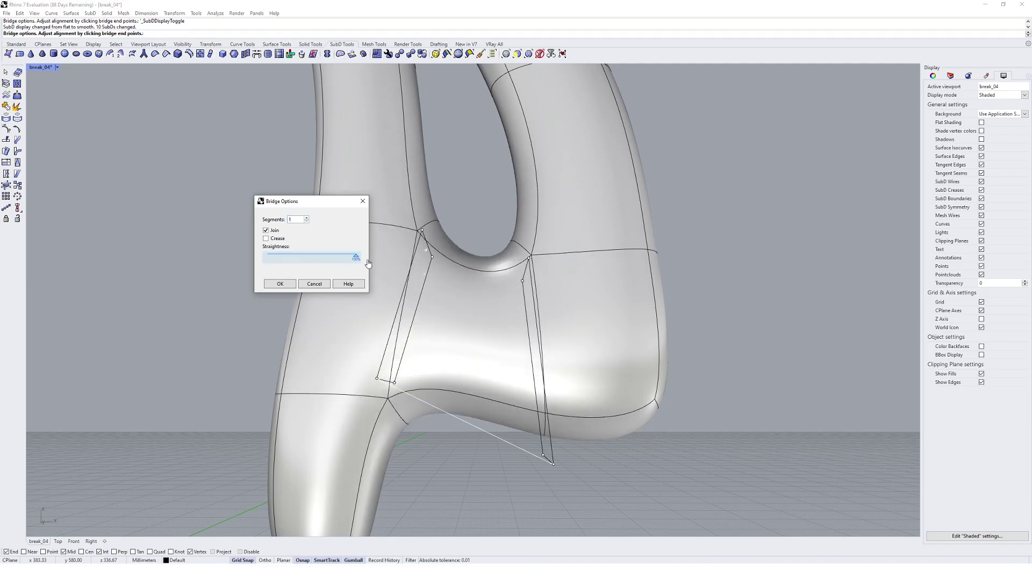
{"action": "left_click", "coordinate": [282, 286]}
Examine the bridged legs of the SubD form from several angles and distances.
{"action": "scroll", "coordinate": [441, 264], "scroll_direction": "down", "scroll_amount": 11}
{"action": "right_click_drag", "start_coordinate": [503, 275], "coordinate": [463, 179]}
{"action": "scroll", "coordinate": [499, 261], "scroll_direction": "up", "scroll_amount": 4}
{"action": "right_click_drag", "start_coordinate": [497, 237], "coordinate": [479, 391]}
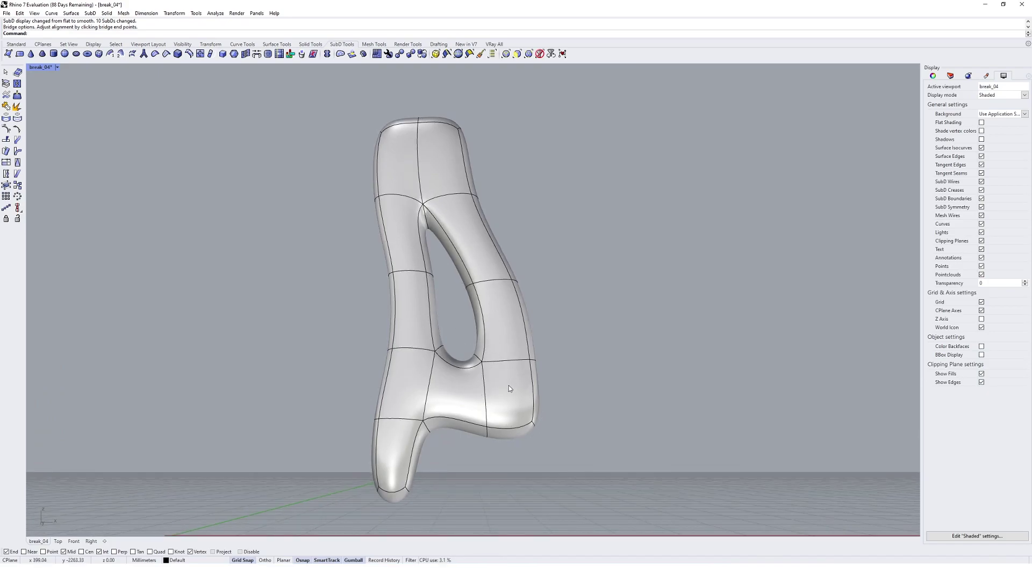
{"action": "right_click_drag", "start_coordinate": [531, 297], "coordinate": [508, 341]}
{"action": "scroll", "coordinate": [522, 411], "scroll_direction": "up", "scroll_amount": 4}
{"action": "mouse_move", "coordinate": [525, 425]}
{"action": "right_mouse_down"}
{"action": "mouse_move", "coordinate": [477, 424]}
{"action": "mouse_move", "coordinate": [529, 435]}
{"action": "mouse_move", "coordinate": [507, 413]}
{"action": "mouse_move", "coordinate": [533, 413]}
{"action": "right_mouse_up"}
{"action": "scroll", "coordinate": [478, 424], "scroll_direction": "up", "scroll_amount": 2}
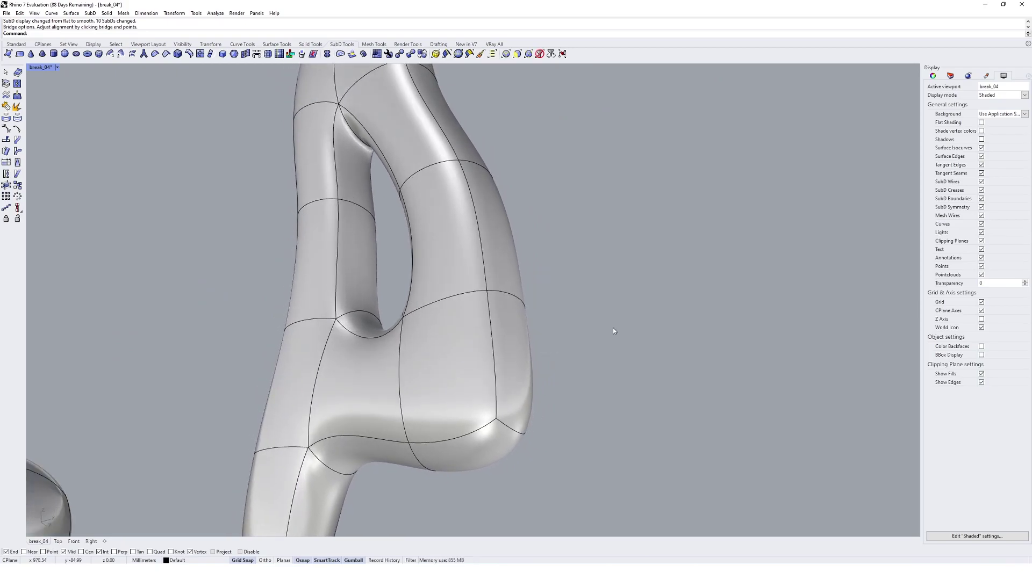
Extrude the outer side face at the lower end of the shorter leg outward into a short block.
{"action": "left_click", "coordinate": [514, 315], "text": "ctrl+shift"}
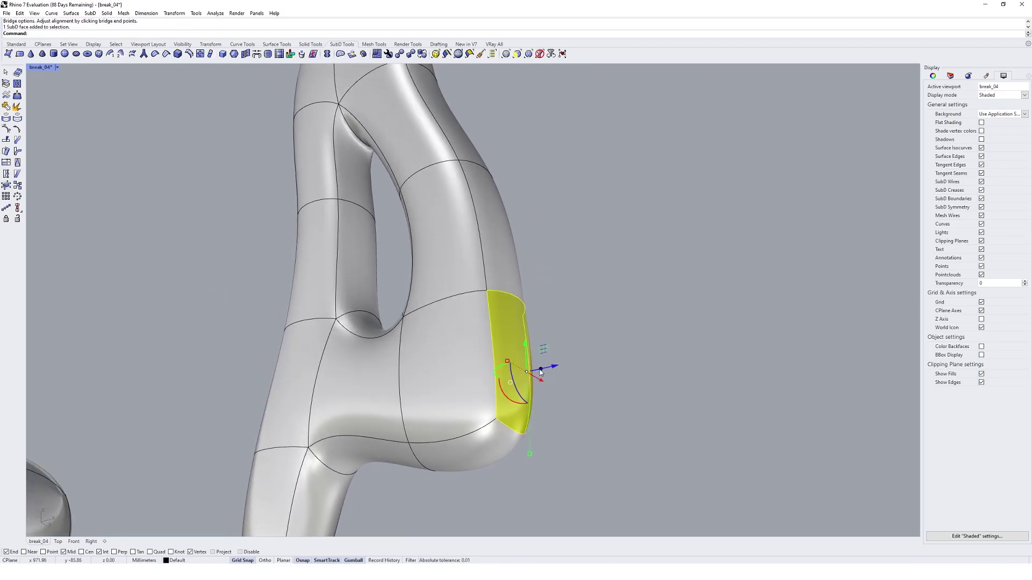
{"action": "left_click_drag", "start_coordinate": [544, 370], "coordinate": [627, 355]}
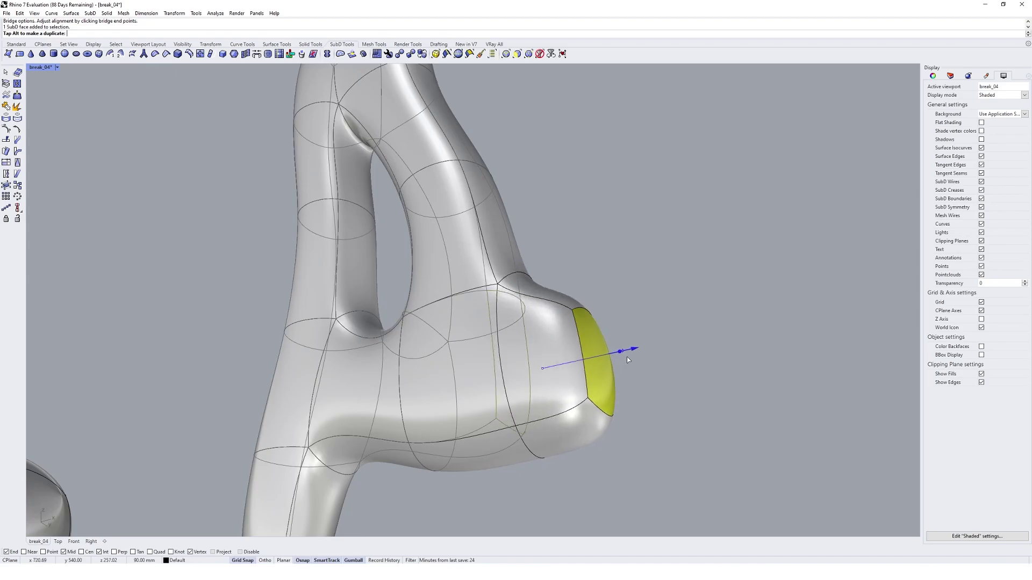
{"action": "left_click", "coordinate": [616, 222]}
{"action": "right_click_drag", "start_coordinate": [617, 223], "coordinate": [672, 276]}
{"action": "right_click_drag", "start_coordinate": [618, 317], "coordinate": [513, 321], "text": "shift"}
Extrude the upper face of the new side block upward to start a slender arm.
{"action": "left_click", "coordinate": [480, 339], "text": "ctrl+shift"}
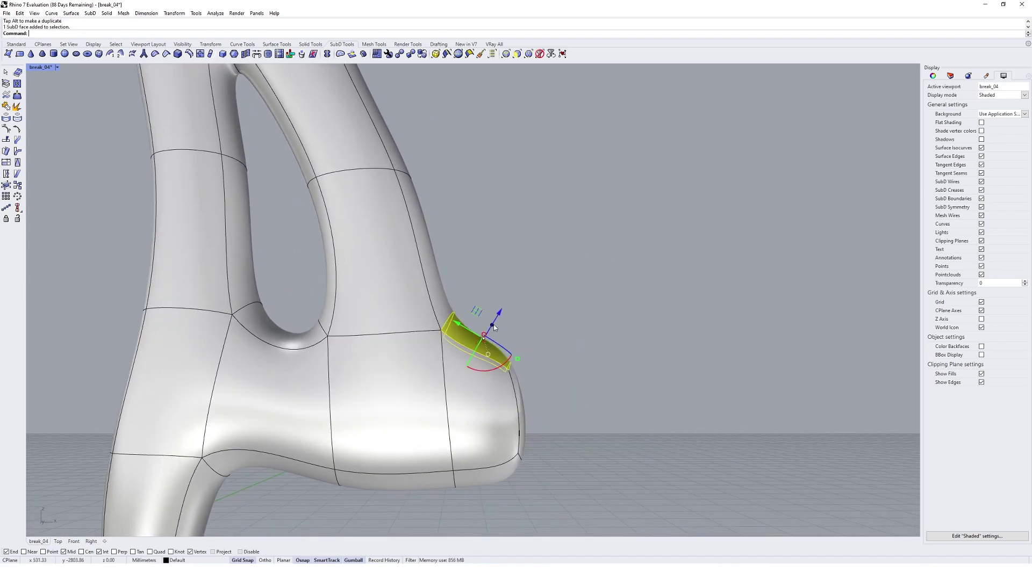
{"action": "left_click_drag", "start_coordinate": [494, 328], "coordinate": [537, 177]}
{"action": "right_click_drag", "start_coordinate": [537, 177], "coordinate": [511, 307]}
{"action": "scroll", "coordinate": [511, 307], "scroll_direction": "down", "scroll_amount": 5}
{"action": "right_click_drag", "start_coordinate": [652, 380], "coordinate": [678, 330]}
{"action": "scroll", "coordinate": [678, 330], "scroll_direction": "up", "scroll_amount": 5}
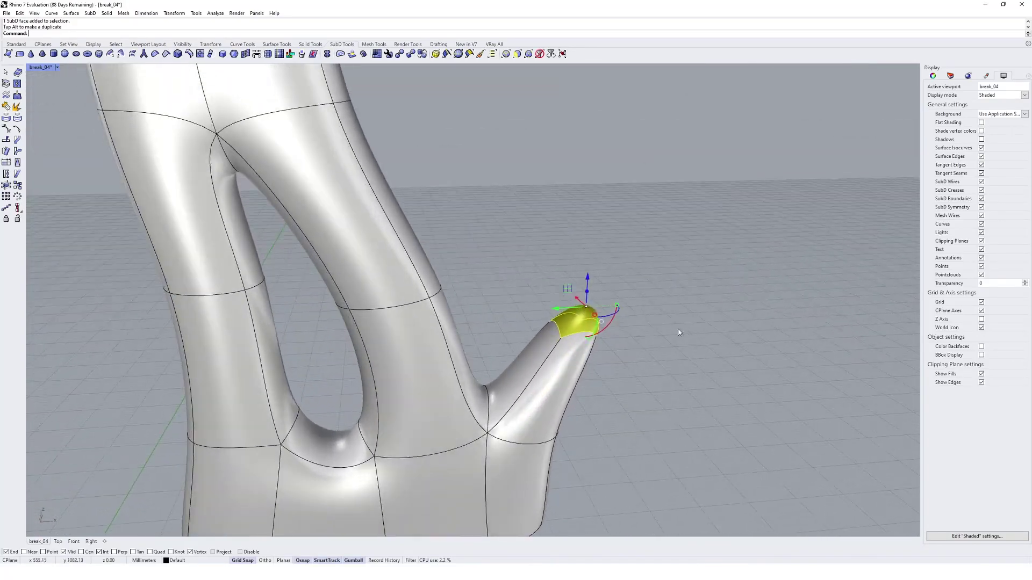
Extend the arm's tip upward to the height of the main body and bend it inward toward the body.
{"action": "scroll", "coordinate": [588, 293], "scroll_direction": "down", "scroll_amount": 5}
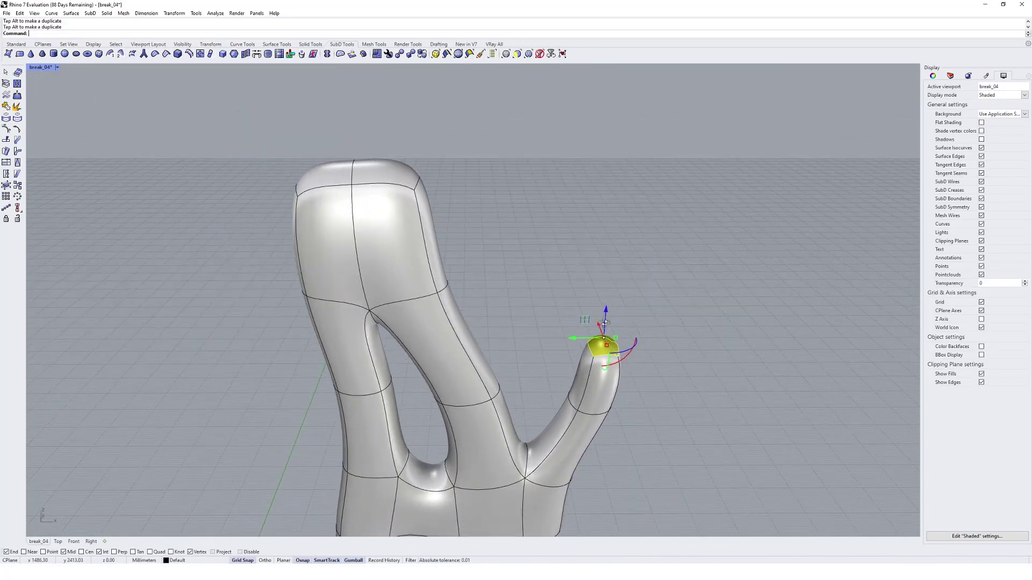
{"action": "left_click_drag", "start_coordinate": [603, 326], "coordinate": [492, 159]}
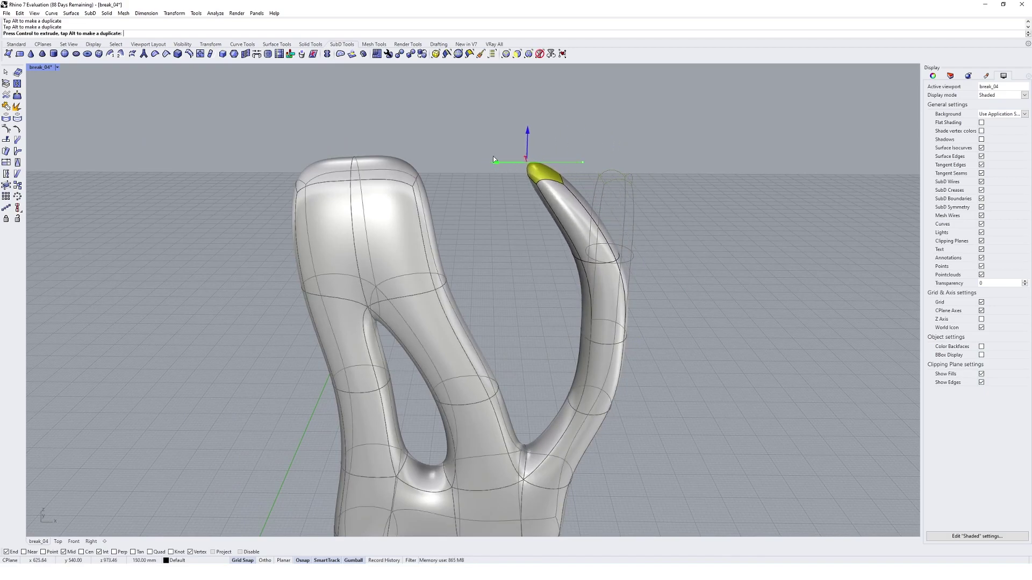
{"action": "left_click", "coordinate": [527, 264]}
{"action": "right_click_drag", "start_coordinate": [527, 264], "coordinate": [582, 196]}
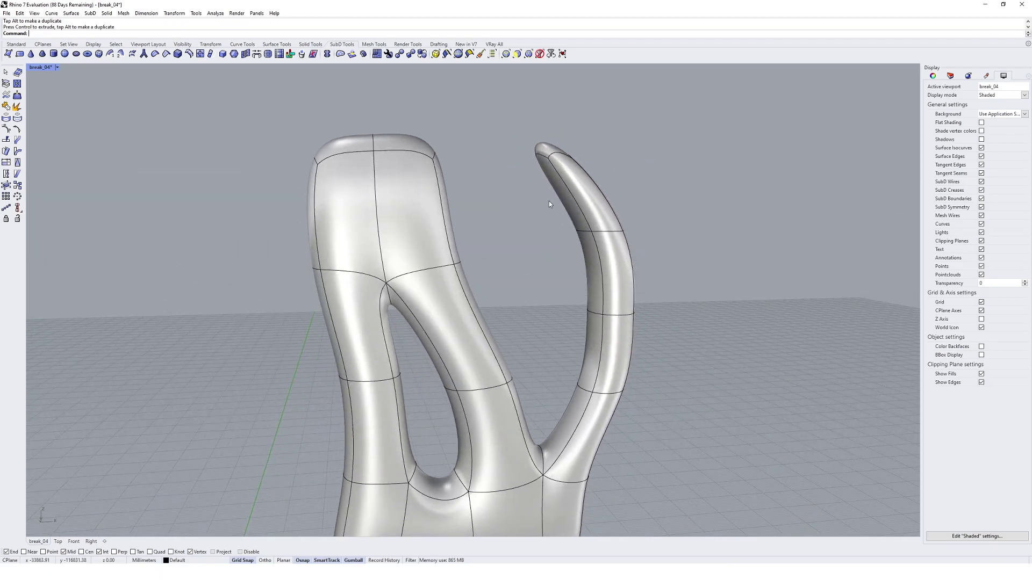
Bridge the inner face of the arm's tip to the facing side face of the upper body with 1 joined segment.
{"action": "scroll", "coordinate": [548, 201], "scroll_direction": "up", "scroll_amount": 5}
{"action": "left_click", "coordinate": [577, 188], "text": "ctrl+shift"}
{"action": "right_click_drag", "start_coordinate": [570, 194], "coordinate": [415, 222]}
{"action": "left_click", "coordinate": [308, 226], "text": "ctrl+shift"}
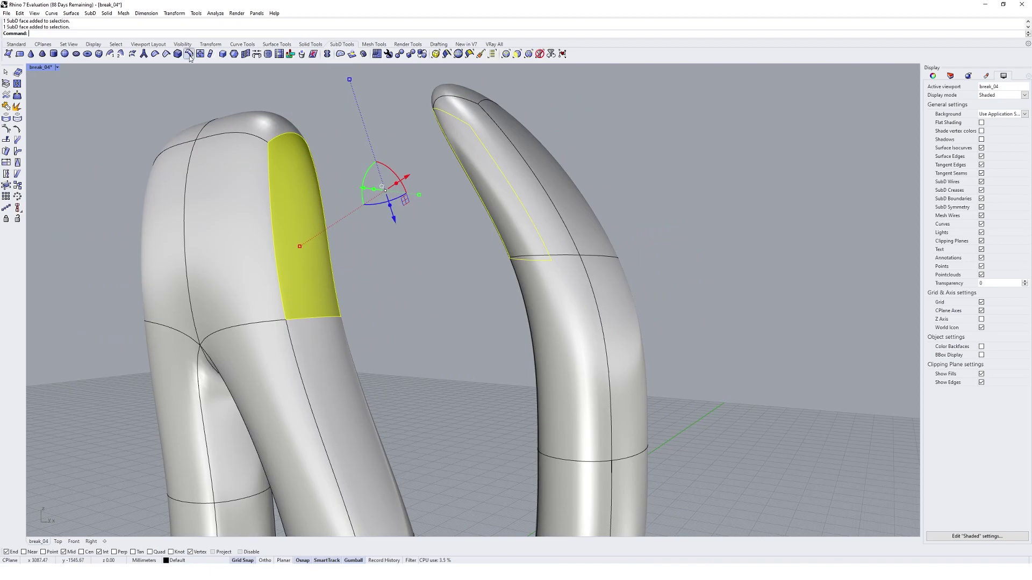
{"action": "left_click", "coordinate": [257, 54]}
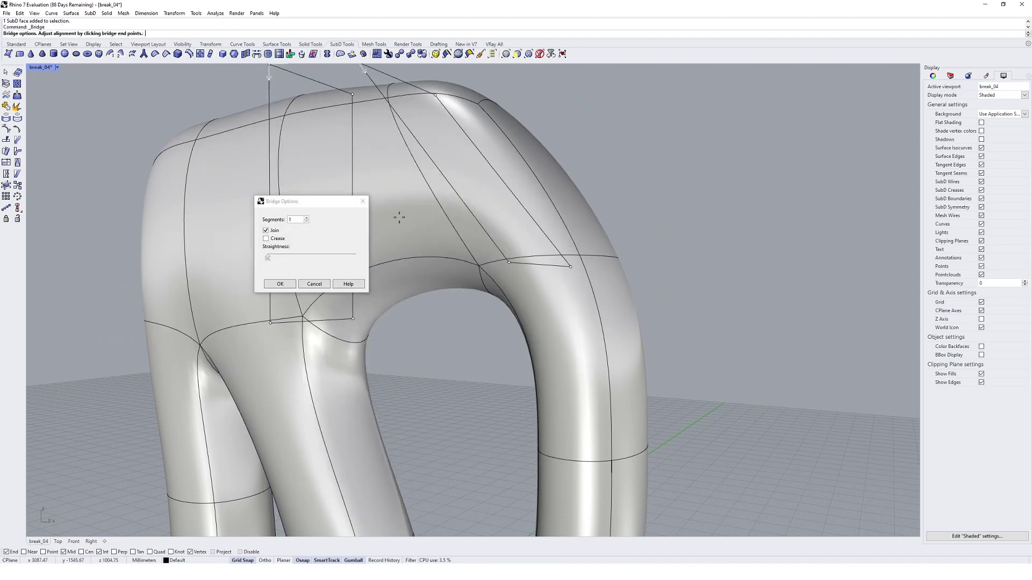
{"action": "right_click_drag", "start_coordinate": [403, 219], "coordinate": [457, 293]}
{"action": "scroll", "coordinate": [509, 228], "scroll_direction": "down", "scroll_amount": 9}
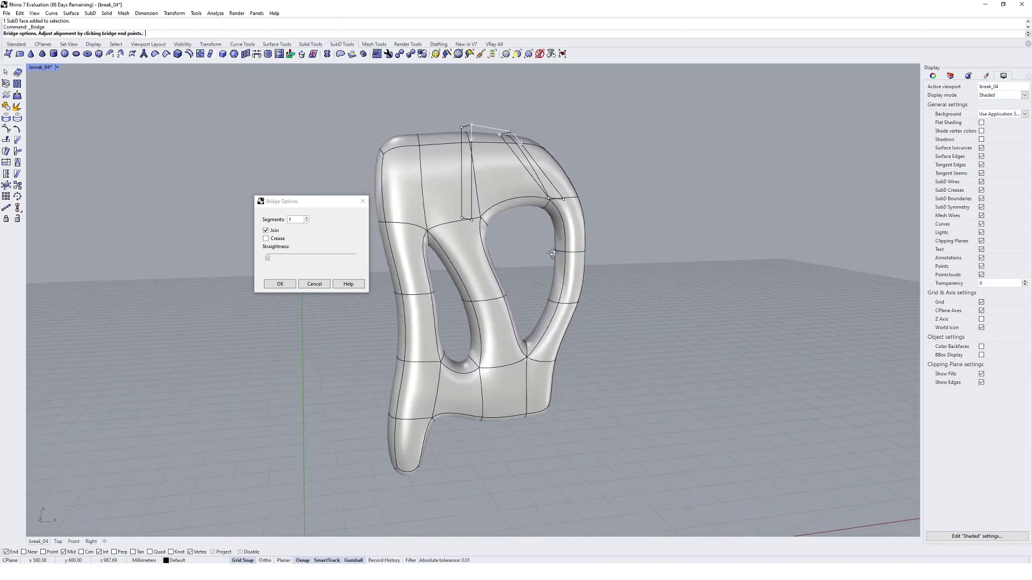
{"action": "left_click", "coordinate": [280, 284]}
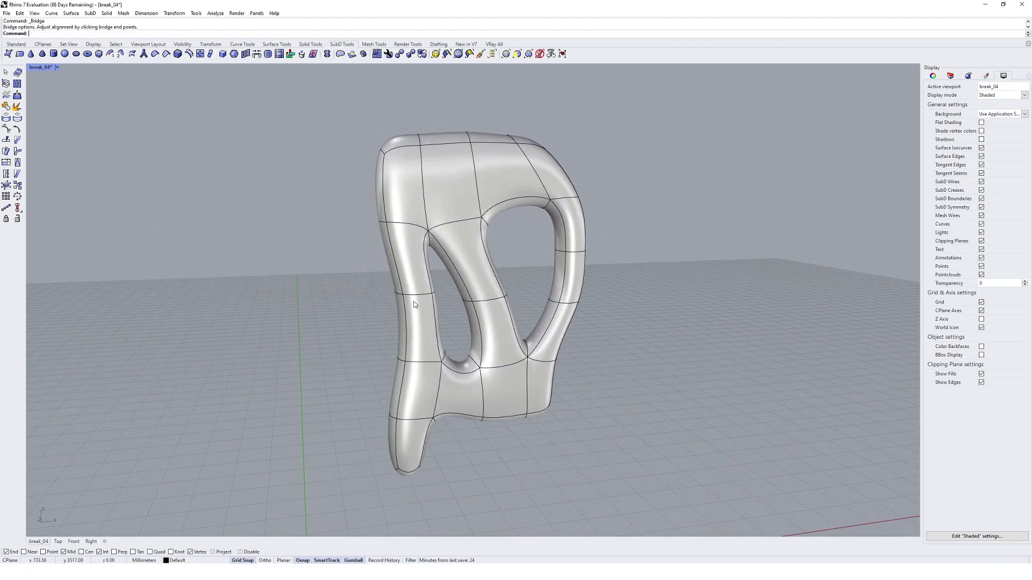
Extrude a flat side face at the end of the upper body outward, perpendicular to the looped frame.
{"action": "right_click_drag", "start_coordinate": [286, 286], "coordinate": [496, 295]}
{"action": "scroll", "coordinate": [565, 346], "scroll_direction": "up", "scroll_amount": 5}
{"action": "scroll", "coordinate": [496, 295], "scroll_direction": "up", "scroll_amount": 4}
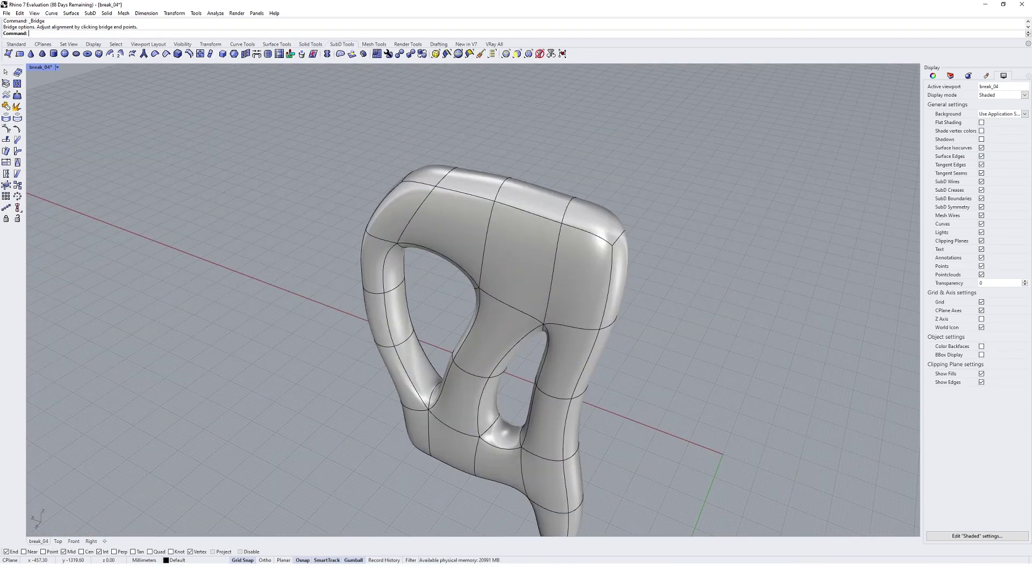
{"action": "right_click_drag", "start_coordinate": [830, 346], "coordinate": [566, 301]}
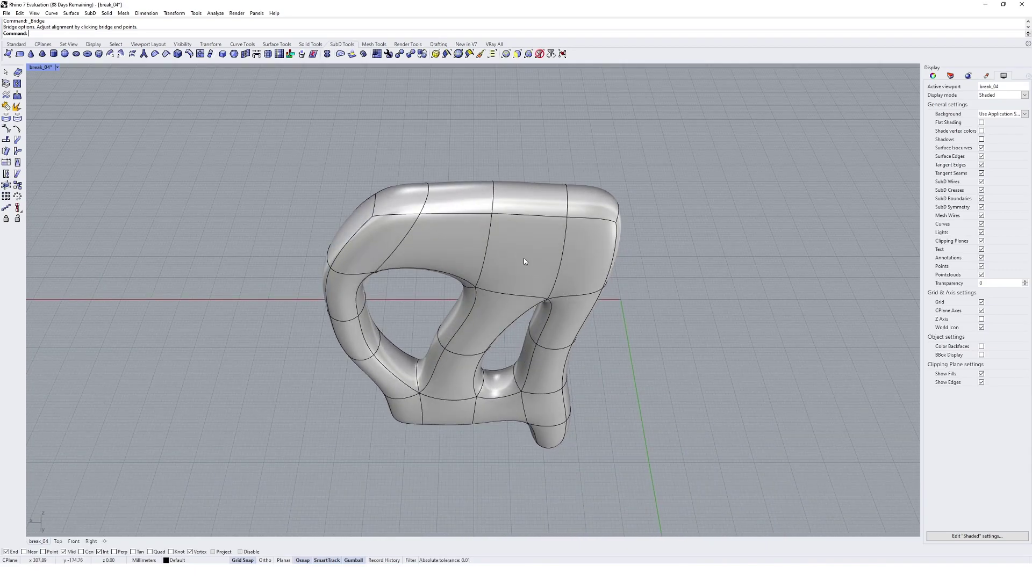
{"action": "right_click_drag", "start_coordinate": [568, 234], "coordinate": [666, 282]}
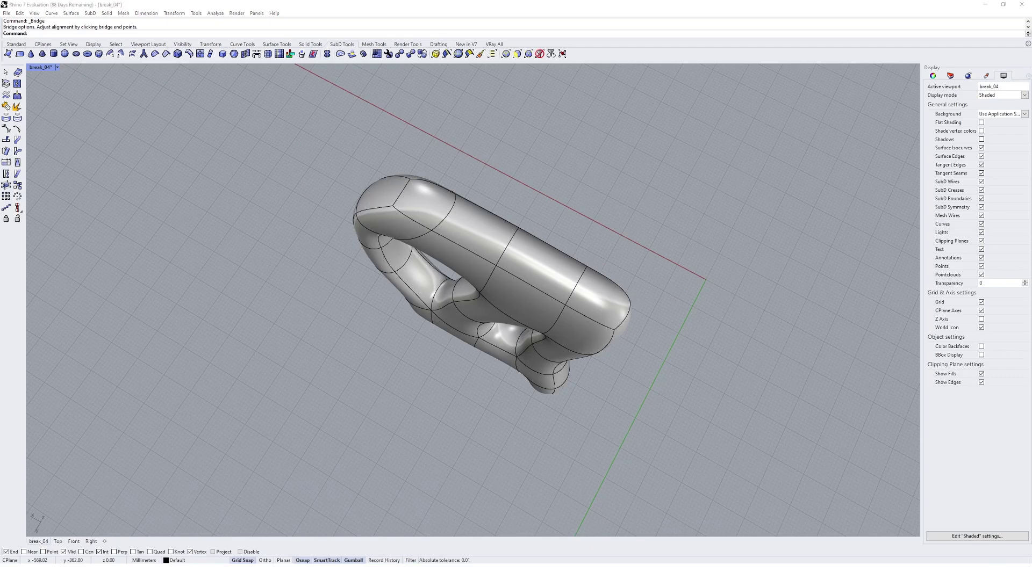
{"action": "right_click_drag", "start_coordinate": [645, 362], "coordinate": [538, 307]}
{"action": "left_click", "coordinate": [593, 277], "text": "ctrl+shift"}
{"action": "left_click_drag", "start_coordinate": [522, 336], "coordinate": [479, 352], "text": "ctrl"}
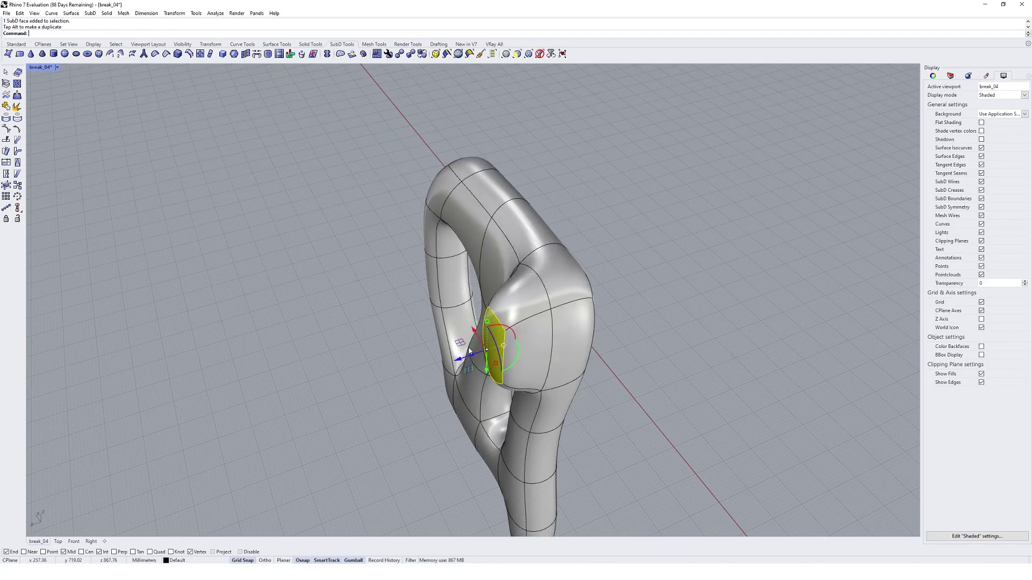
Extrude the underside face of the new protrusion downward in successive stages to form another leg.
{"action": "right_click_drag", "start_coordinate": [479, 352], "coordinate": [538, 302]}
{"action": "left_click", "coordinate": [587, 313]}
{"action": "left_click", "coordinate": [526, 261], "text": "ctrl+shift"}
{"action": "left_click", "coordinate": [543, 317]}
{"action": "right_click_drag", "start_coordinate": [549, 341], "coordinate": [532, 302]}
{"action": "left_click", "coordinate": [514, 275], "text": "ctrl+shift"}
{"action": "left_click_drag", "start_coordinate": [533, 302], "coordinate": [565, 366]}
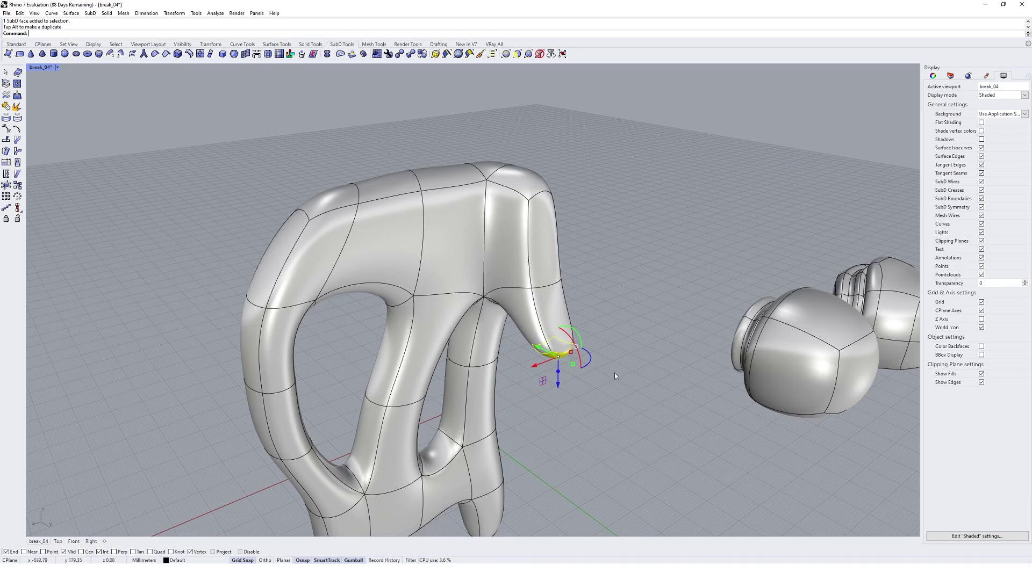
{"action": "right_click_drag", "start_coordinate": [614, 373], "coordinate": [571, 351]}
{"action": "left_click_drag", "start_coordinate": [565, 369], "coordinate": [569, 419]}
{"action": "right_click_drag", "start_coordinate": [570, 419], "coordinate": [583, 373]}
Extrude the side face at the new leg's lower end sideways to form a foot.
{"action": "left_click_drag", "start_coordinate": [596, 362], "coordinate": [497, 443]}
{"action": "left_click", "coordinate": [659, 366]}
{"action": "left_click", "coordinate": [579, 385], "text": "ctrl+shift"}
{"action": "right_click_drag", "start_coordinate": [506, 438], "coordinate": [531, 373]}
{"action": "scroll", "coordinate": [537, 332], "scroll_direction": "up", "scroll_amount": 4}
{"action": "scroll", "coordinate": [500, 358], "scroll_direction": "down", "scroll_amount": 6}
{"action": "scroll", "coordinate": [511, 363], "scroll_direction": "up", "scroll_amount": 6}
Extrude the underside face of the foot downward to thicken it.
{"action": "left_click", "coordinate": [530, 372]}
{"action": "left_click", "coordinate": [421, 328], "text": "ctrl+shift"}
{"action": "right_click_drag", "start_coordinate": [420, 328], "coordinate": [436, 377]}
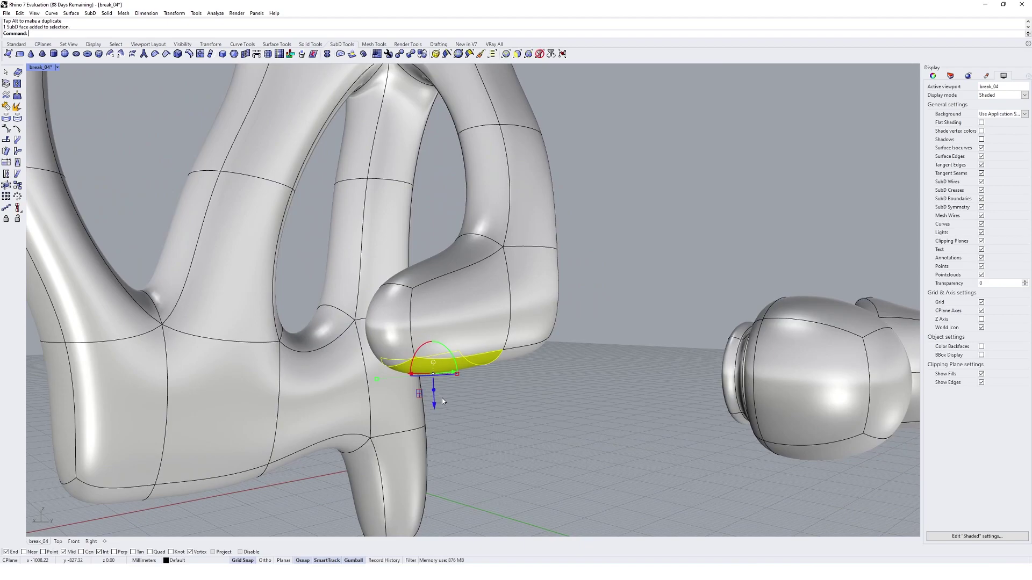
{"action": "left_click_drag", "start_coordinate": [434, 395], "coordinate": [432, 456]}
Extrude the end face of the foot's lowest section outward to lengthen it.
{"action": "right_click_drag", "start_coordinate": [449, 438], "coordinate": [483, 350]}
{"action": "left_click", "coordinate": [534, 379]}
{"action": "left_click", "coordinate": [547, 324], "text": "ctrl+shift"}
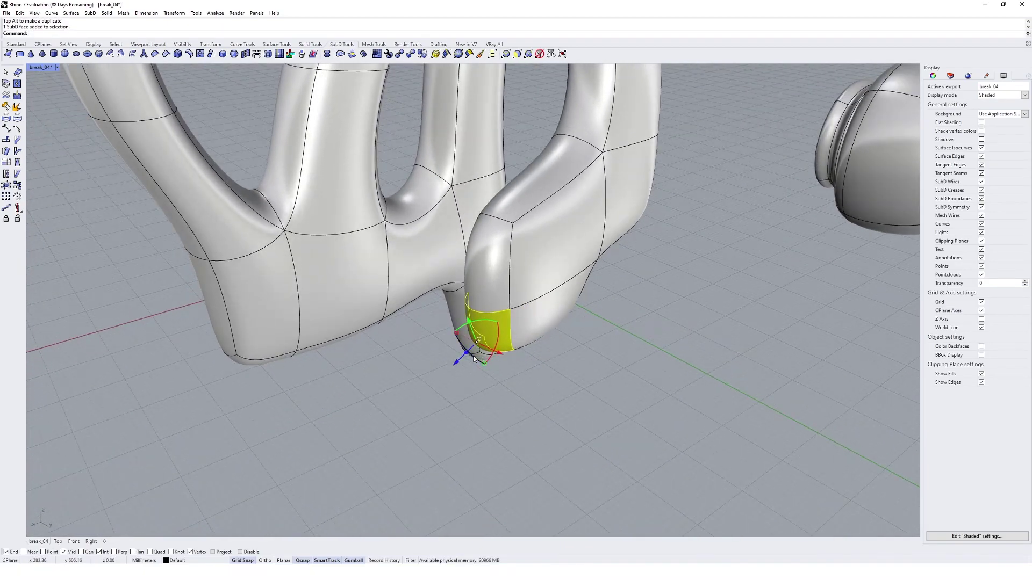
{"action": "left_click_drag", "start_coordinate": [467, 354], "coordinate": [353, 396]}
{"action": "right_click_drag", "start_coordinate": [353, 396], "coordinate": [487, 420]}
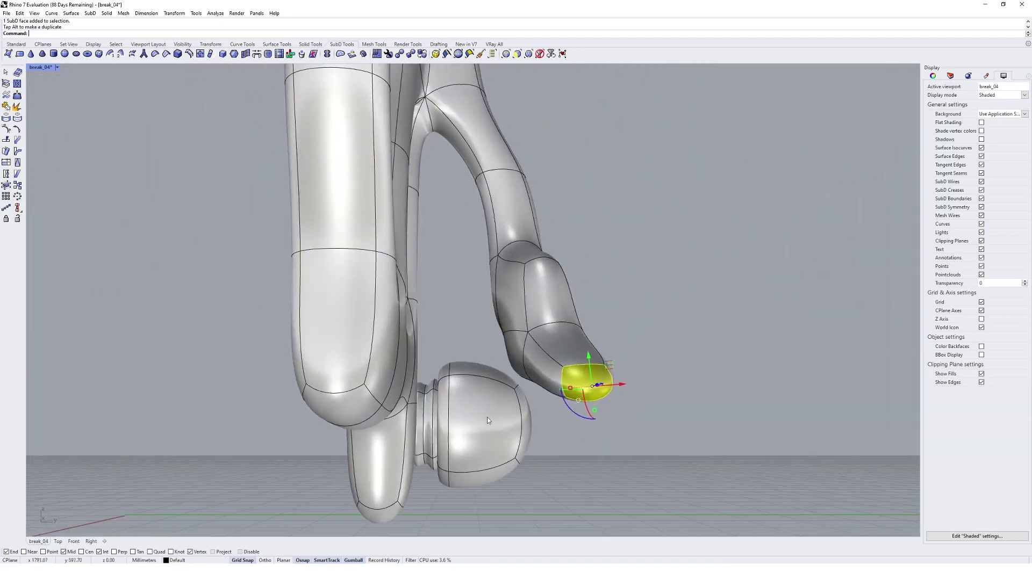
Bridge the foot's inner side face to the facing side of the broad leg's lower end with two joined segments.
{"action": "left_click", "coordinate": [488, 417]}
{"action": "left_click", "coordinate": [570, 409]}
{"action": "left_click", "coordinate": [544, 380], "text": "ctrl+shift"}
{"action": "right_click_drag", "start_coordinate": [484, 361], "coordinate": [359, 346]}
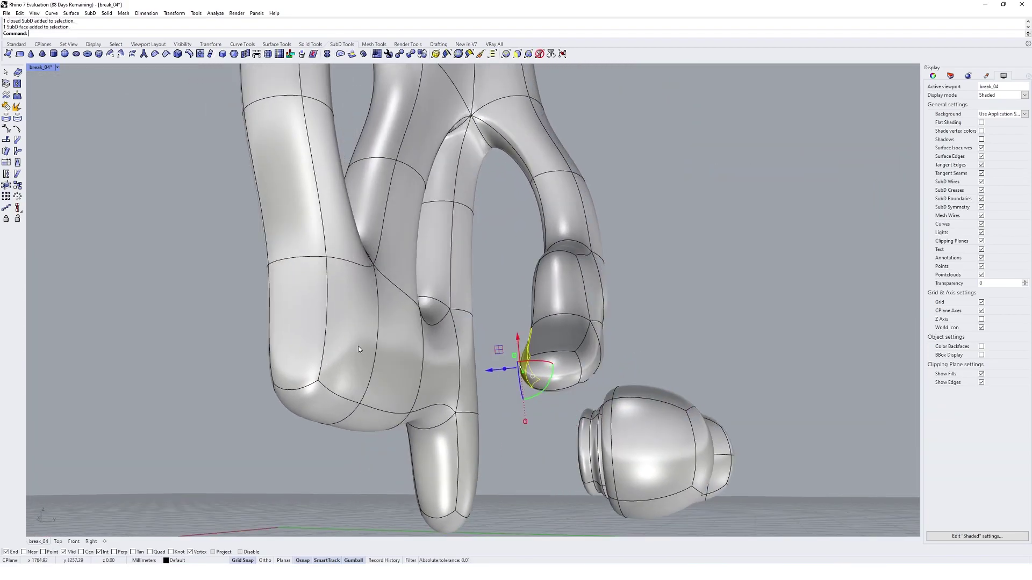
{"action": "left_click", "coordinate": [358, 346], "text": "ctrl+shift"}
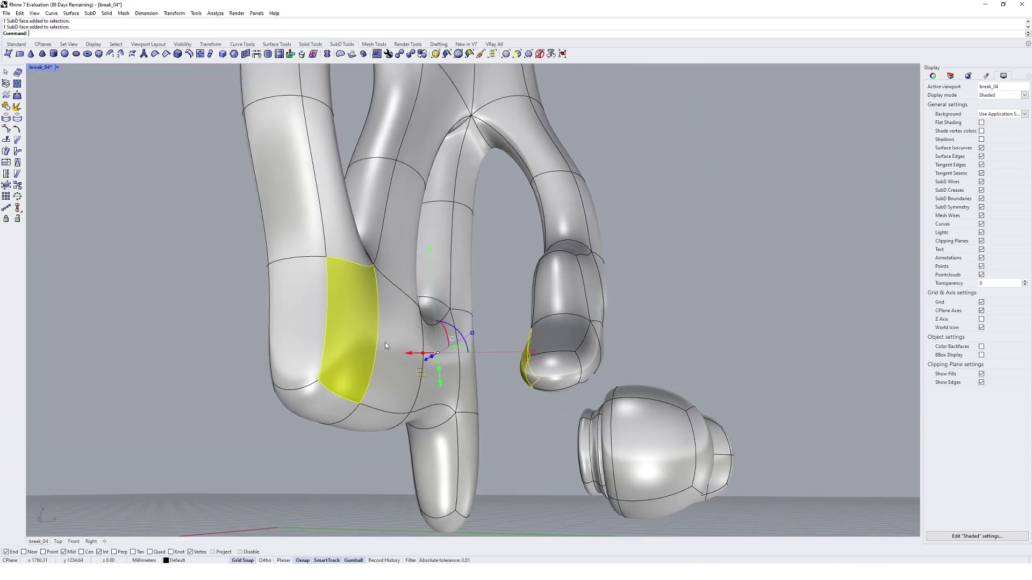
{"action": "left_click", "coordinate": [256, 54]}
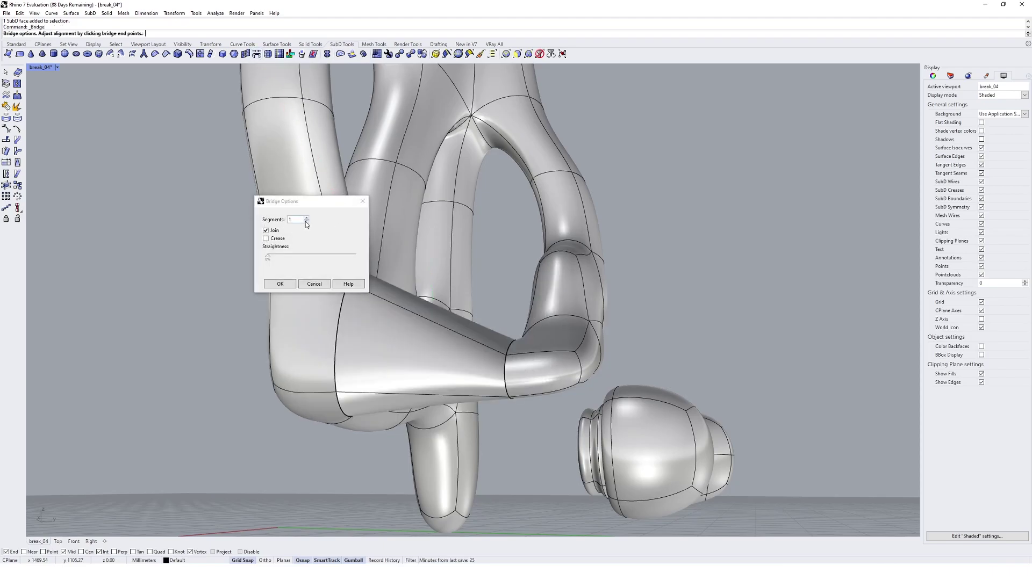
{"action": "left_click", "coordinate": [306, 218]}
{"action": "left_click", "coordinate": [307, 218]}
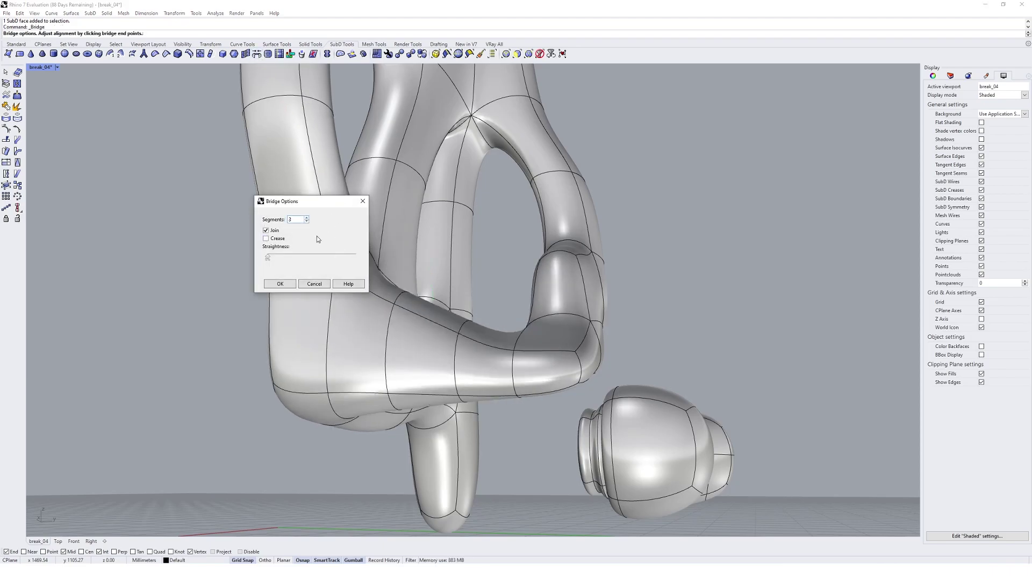
{"action": "left_click", "coordinate": [306, 221]}
{"action": "left_click", "coordinate": [294, 261]}
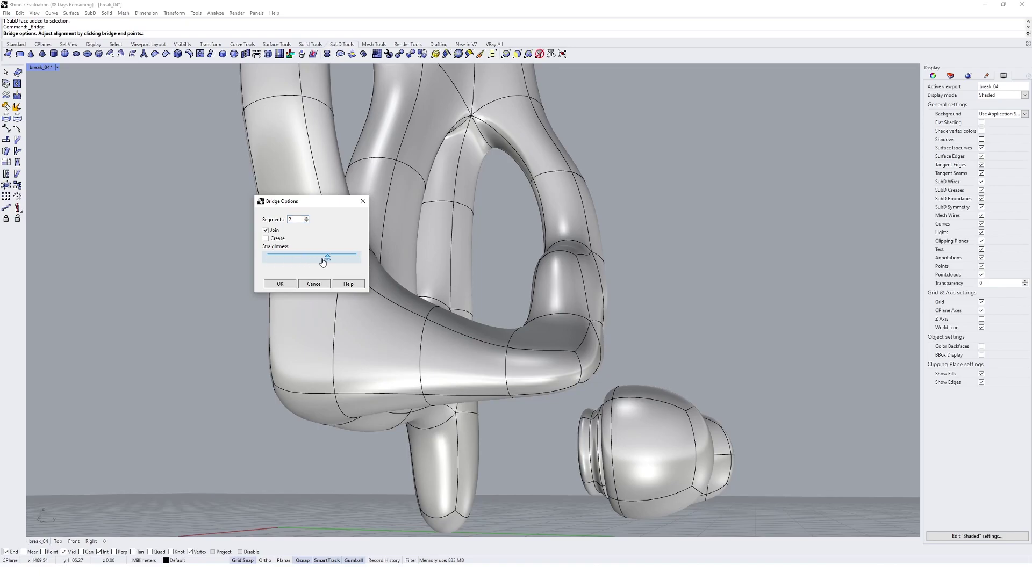
{"action": "left_click", "coordinate": [280, 284]}
Extrude the top face of the lower connecting limb upward in stages to form a new upright limb.
{"action": "right_click_drag", "start_coordinate": [538, 323], "coordinate": [493, 431]}
{"action": "scroll", "coordinate": [470, 396], "scroll_direction": "up", "scroll_amount": 2}
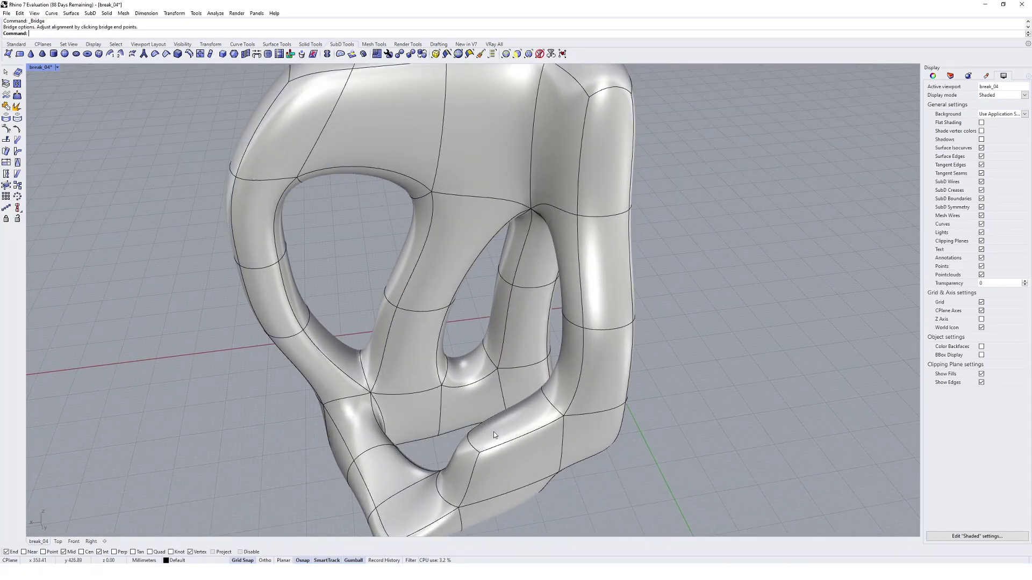
{"action": "left_click", "coordinate": [493, 435], "text": "ctrl+shift"}
{"action": "scroll", "coordinate": [500, 430], "scroll_direction": "up", "scroll_amount": 2}
{"action": "left_click_drag", "start_coordinate": [505, 438], "coordinate": [463, 276], "text": "ctrl"}
{"action": "right_click_drag", "start_coordinate": [464, 277], "coordinate": [691, 360]}
{"action": "left_click_drag", "start_coordinate": [741, 314], "coordinate": [744, 251]}
{"action": "left_click", "coordinate": [824, 406]}
Move two mid-height side faces of the new upright limb inward toward the body to bend it.
{"action": "left_click", "coordinate": [718, 410], "text": "ctrl+shift"}
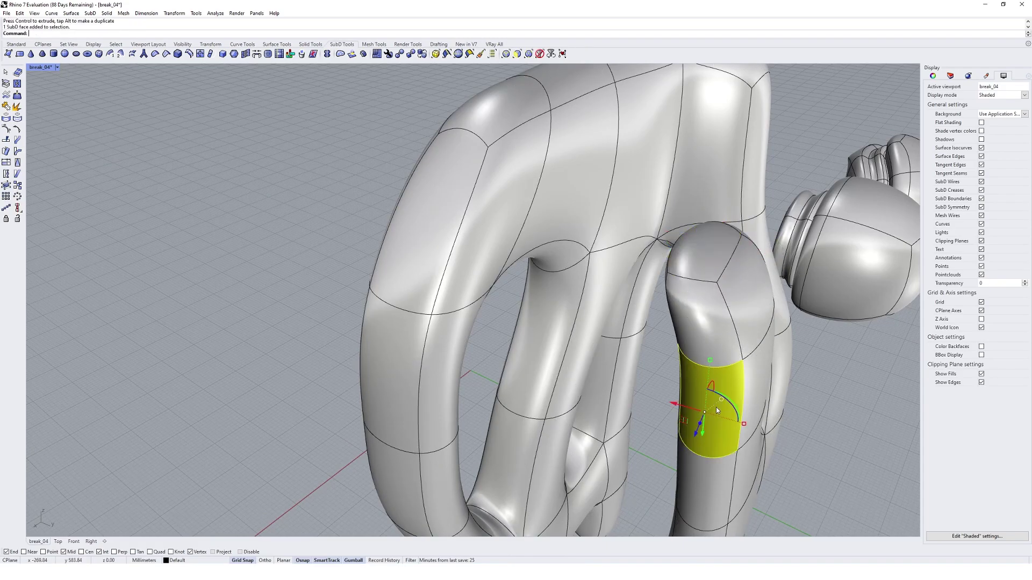
{"action": "left_click", "coordinate": [625, 359], "text": "ctrl+shift"}
{"action": "right_click_drag", "start_coordinate": [777, 399], "coordinate": [711, 259]}
{"action": "scroll", "coordinate": [711, 259], "scroll_direction": "up", "scroll_amount": 3}
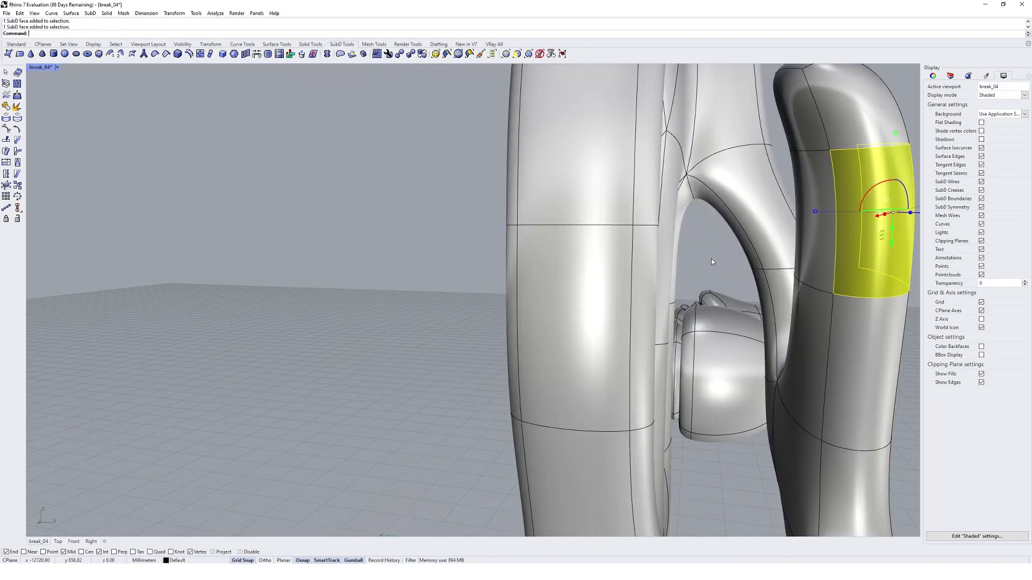
{"action": "left_click_drag", "start_coordinate": [884, 214], "coordinate": [755, 213]}
{"action": "scroll", "coordinate": [755, 213], "scroll_direction": "down", "scroll_amount": 4}
{"action": "right_click_drag", "start_coordinate": [755, 212], "coordinate": [726, 231]}
{"action": "left_click", "coordinate": [788, 283]}
{"action": "right_click_drag", "start_coordinate": [788, 283], "coordinate": [642, 230]}
{"action": "scroll", "coordinate": [692, 265], "scroll_direction": "up", "scroll_amount": 5}
{"action": "left_click", "coordinate": [642, 233], "text": "ctrl+shift"}
{"action": "scroll", "coordinate": [619, 300], "scroll_direction": "down", "scroll_amount": 3}
{"action": "left_click_drag", "start_coordinate": [621, 309], "coordinate": [622, 201]}
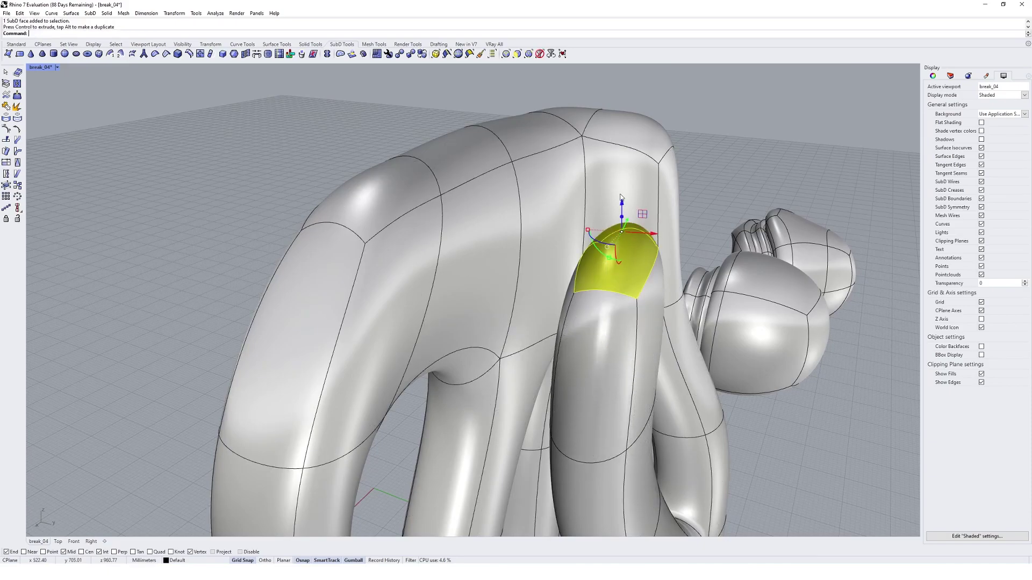
{"action": "right_click_drag", "start_coordinate": [622, 200], "coordinate": [671, 266]}
{"action": "key", "text": "ctrl+z"}
Extrude the top face of the upright limb upward to lengthen it toward the body's upper part.
{"action": "left_click", "coordinate": [627, 354], "text": "ctrl+shift"}
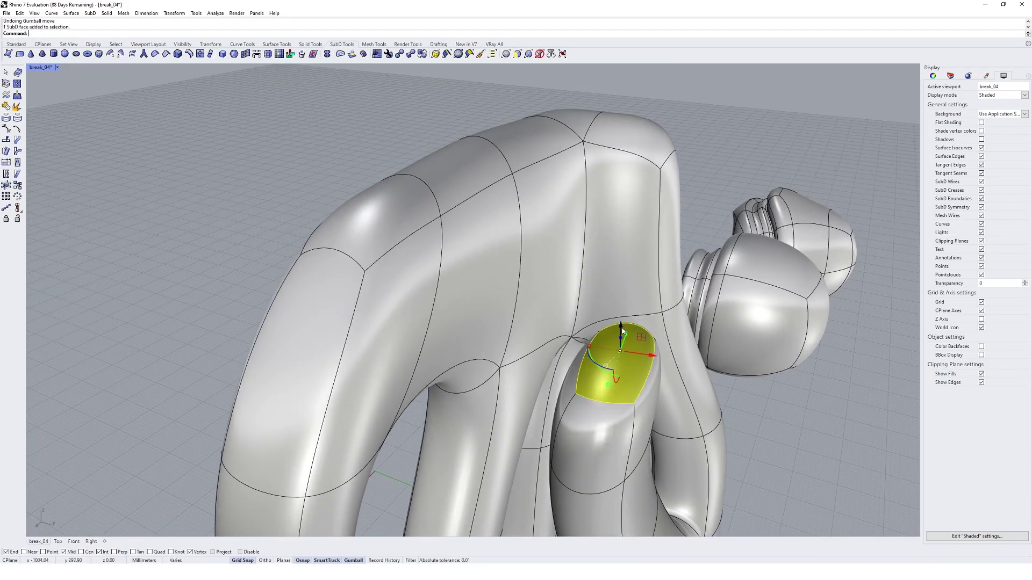
{"action": "left_click_drag", "start_coordinate": [622, 334], "coordinate": [623, 185]}
{"action": "scroll", "coordinate": [630, 226], "scroll_direction": "down", "scroll_amount": 4}
{"action": "left_click", "coordinate": [683, 285]}
{"action": "right_click_drag", "start_coordinate": [663, 289], "coordinate": [778, 333]}
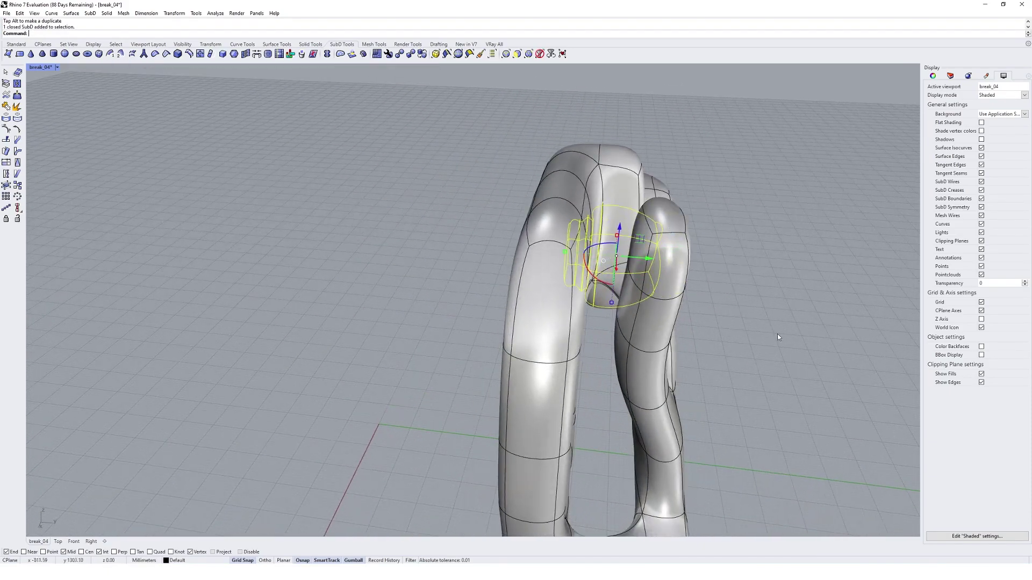
{"action": "left_click", "coordinate": [778, 334]}
Bridge the upright limb's upper side face to the facing side of the body with one segment.
{"action": "right_click_drag", "start_coordinate": [637, 239], "coordinate": [529, 262]}
{"action": "left_click", "coordinate": [652, 279], "text": "ctrl+shift"}
{"action": "left_click", "coordinate": [529, 265], "text": "ctrl+shift"}
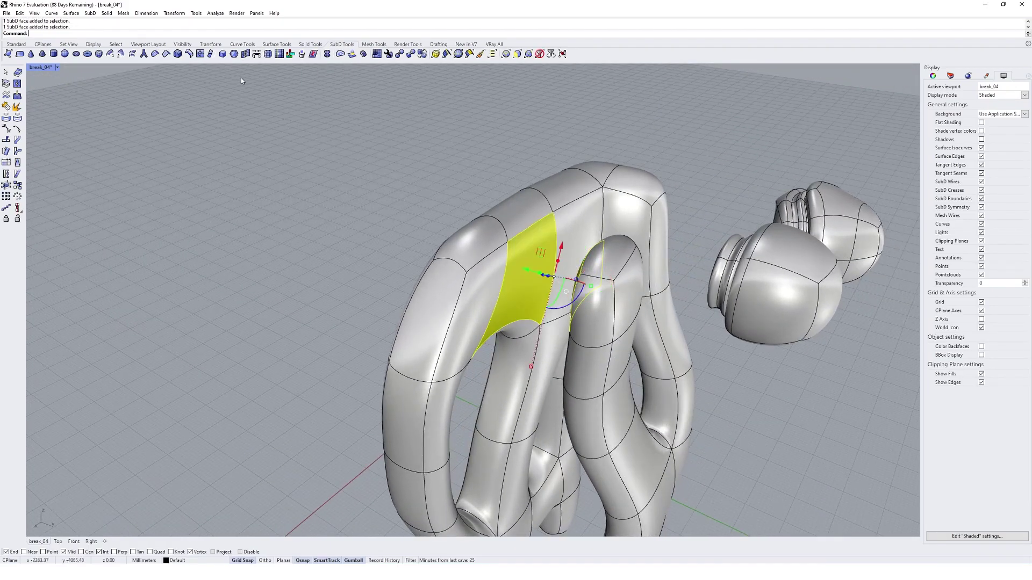
{"action": "left_click", "coordinate": [258, 55]}
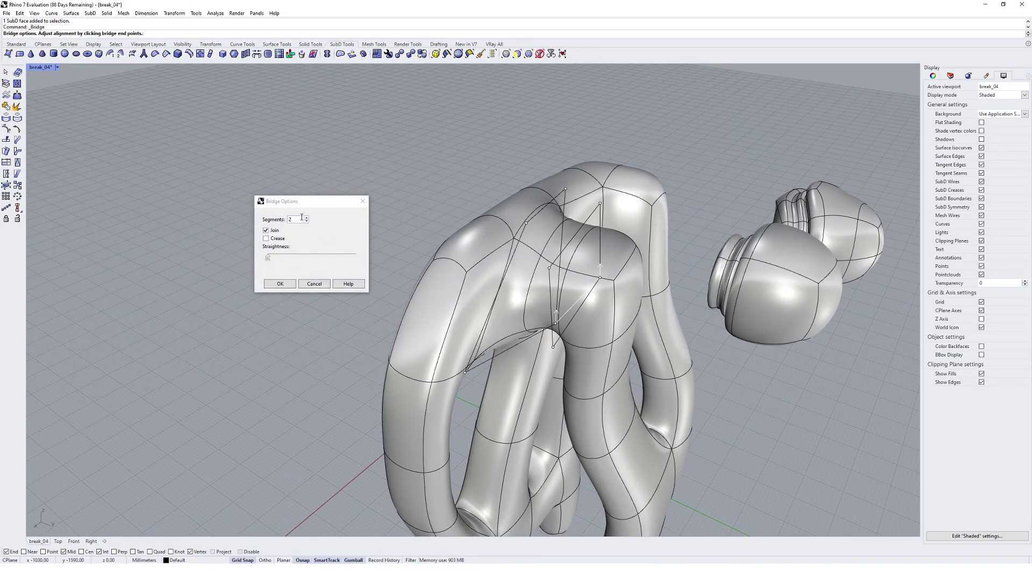
{"action": "left_click", "coordinate": [306, 220]}
{"action": "left_click", "coordinate": [282, 286]}
Extrude a face on the body's upper ridge upward to form a short horn.
{"action": "right_click_drag", "start_coordinate": [322, 291], "coordinate": [497, 347]}
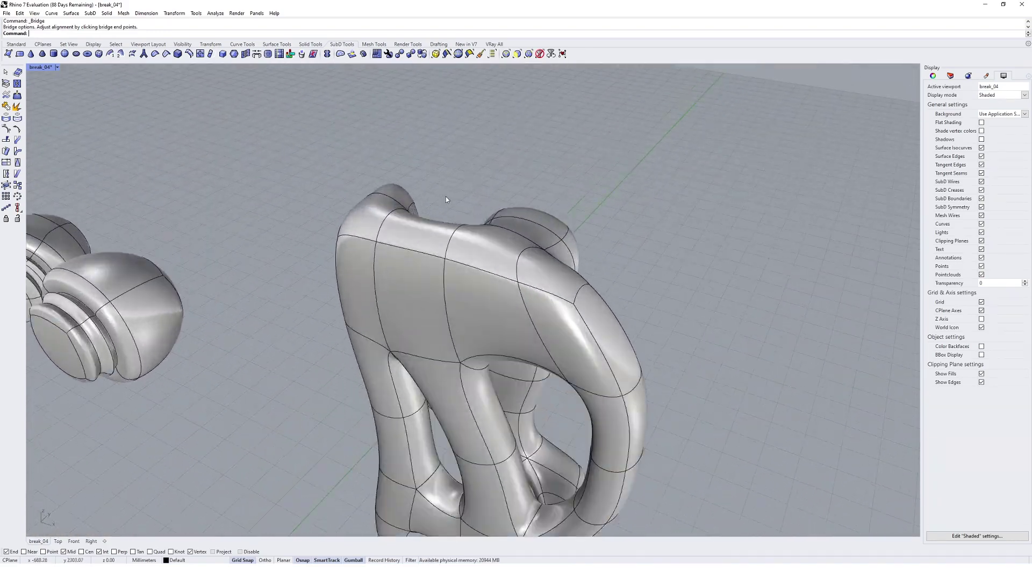
{"action": "right_click_drag", "start_coordinate": [447, 197], "coordinate": [441, 312], "text": "shift"}
{"action": "left_click", "coordinate": [463, 364], "text": "ctrl+shift"}
{"action": "right_click_drag", "start_coordinate": [464, 363], "coordinate": [501, 301]}
{"action": "left_click_drag", "start_coordinate": [522, 242], "coordinate": [530, 152]}
{"action": "key", "text": "Escape"}
Extrude the top face at the body's outer end upward in two stages to form a tall horn.
{"action": "left_click", "coordinate": [376, 272], "text": "ctrl+shift"}
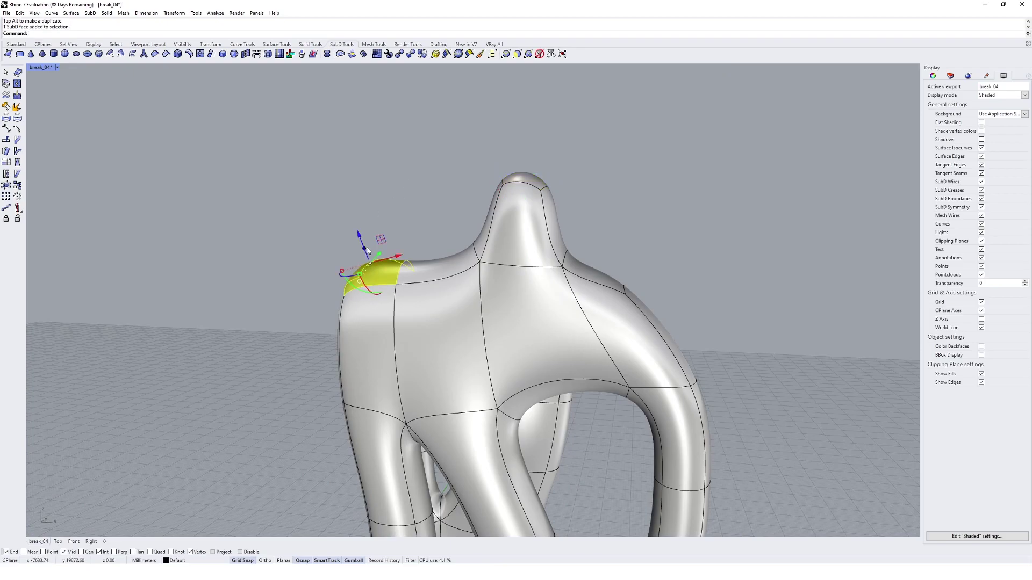
{"action": "left_click_drag", "start_coordinate": [366, 248], "coordinate": [312, 108]}
{"action": "right_click_drag", "start_coordinate": [313, 108], "coordinate": [339, 237], "text": "shift"}
{"action": "left_click_drag", "start_coordinate": [342, 233], "coordinate": [356, 160]}
{"action": "key", "text": "ctrl+z"}
{"action": "left_click", "coordinate": [342, 273], "text": "ctrl+shift"}
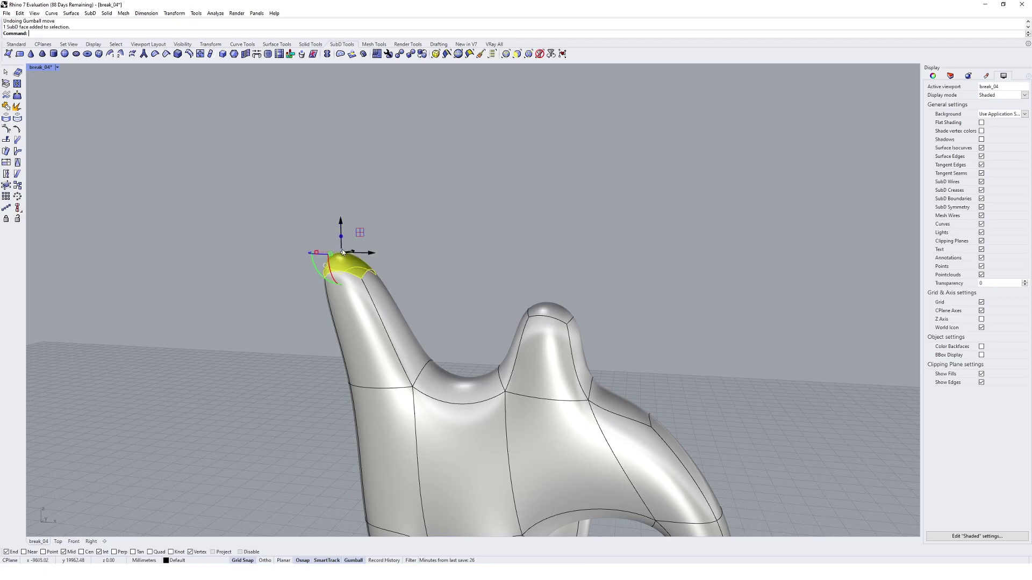
{"action": "left_click_drag", "start_coordinate": [341, 235], "coordinate": [335, 141]}
{"action": "scroll", "coordinate": [362, 194], "scroll_direction": "down", "scroll_amount": 6}
Scale the tall horn's tip face down uniformly to taper it.
{"action": "scroll", "coordinate": [357, 178], "scroll_direction": "up", "scroll_amount": 5}
{"action": "right_click_drag", "start_coordinate": [336, 144], "coordinate": [349, 272]}
{"action": "scroll", "coordinate": [348, 272], "scroll_direction": "up", "scroll_amount": 3}
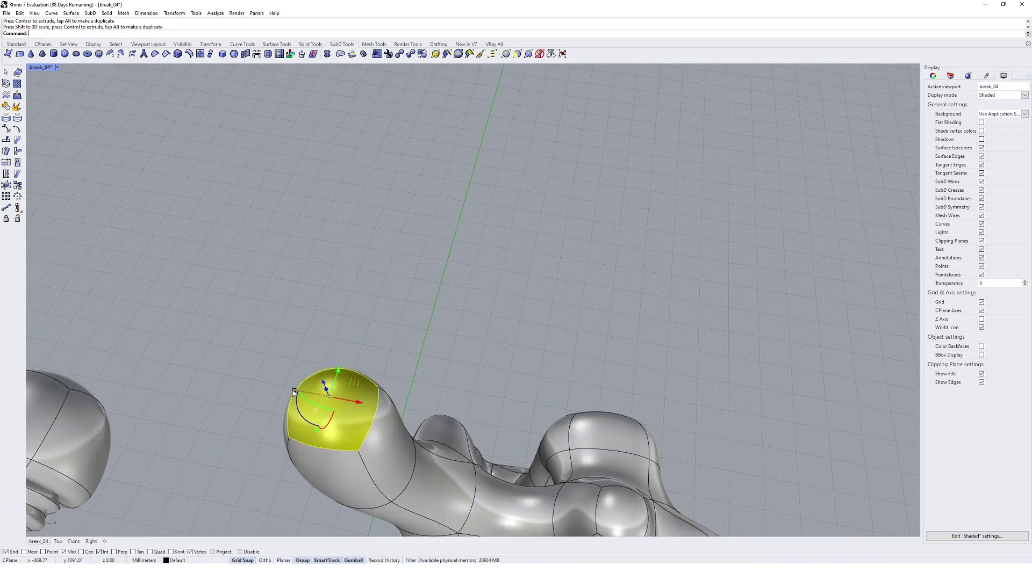
{"action": "left_click_drag", "start_coordinate": [294, 392], "coordinate": [309, 394], "text": "shift"}
{"action": "left_click", "coordinate": [698, 451]}
{"action": "right_click_drag", "start_coordinate": [699, 450], "coordinate": [639, 302]}
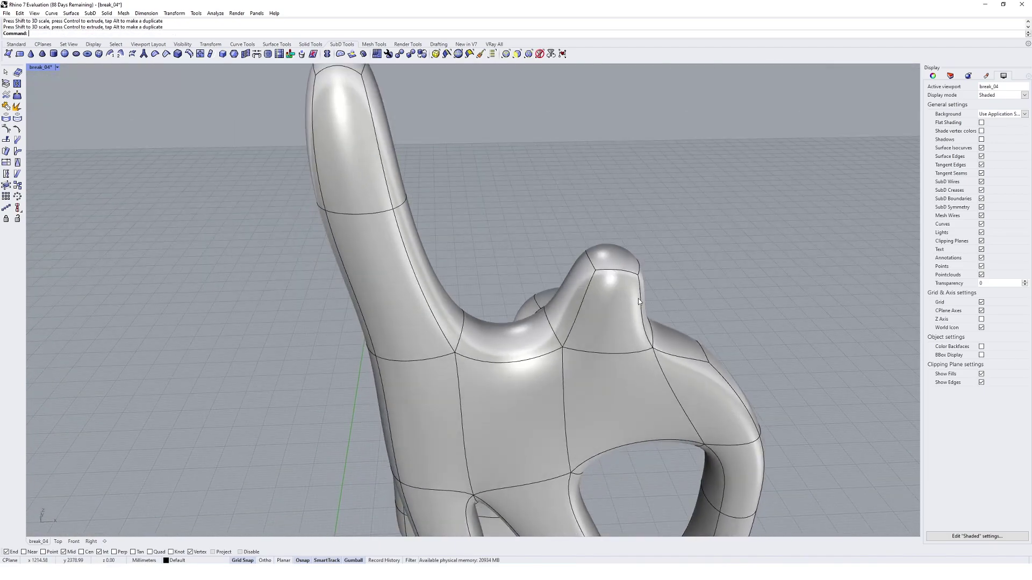
Raise the tip face of the short horn to make it taller.
{"action": "left_click", "coordinate": [608, 246], "text": "ctrl+shift"}
{"action": "left_click", "coordinate": [666, 254]}
{"action": "left_click", "coordinate": [616, 259], "text": "ctrl+shift"}
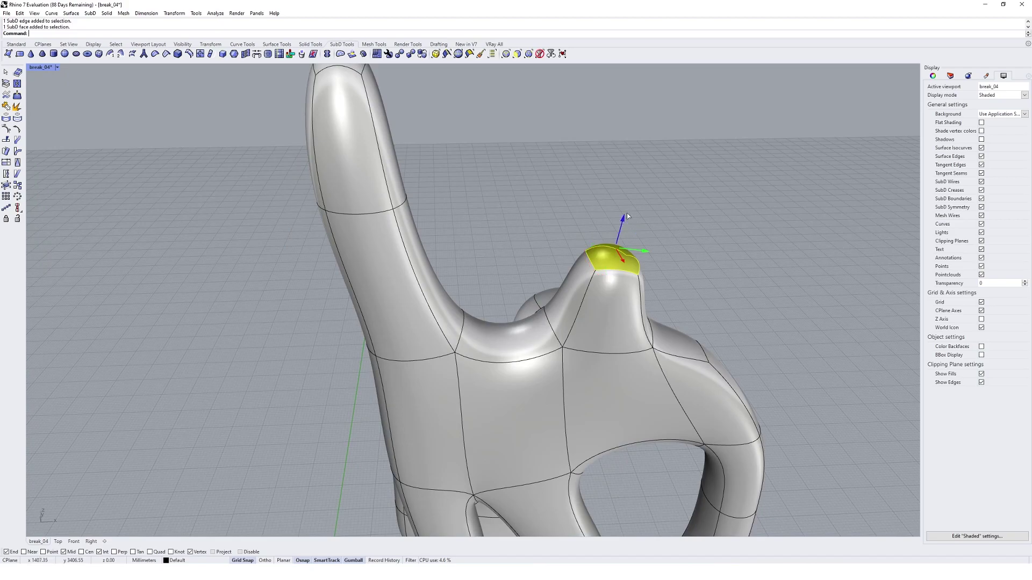
{"action": "right_click_drag", "start_coordinate": [626, 214], "coordinate": [634, 269]}
Bridge the facing side faces of the two neighbouring lower legs with one segment.
{"action": "scroll", "coordinate": [354, 332], "scroll_direction": "up", "scroll_amount": 4}
{"action": "left_click", "coordinate": [417, 313], "text": "ctrl+shift"}
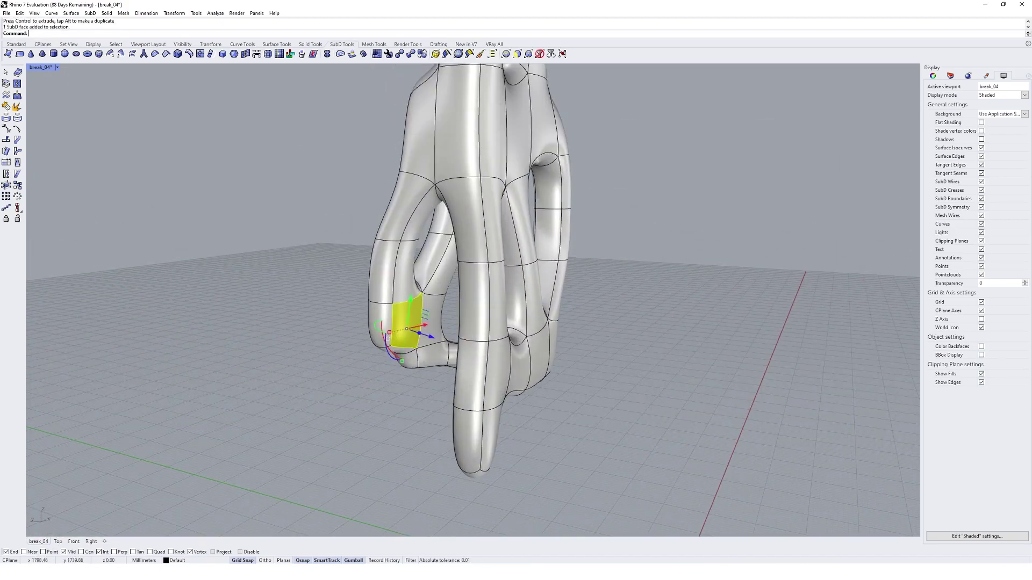
{"action": "right_click_drag", "start_coordinate": [413, 317], "coordinate": [455, 371]}
{"action": "left_click", "coordinate": [455, 373], "text": "ctrl+shift"}
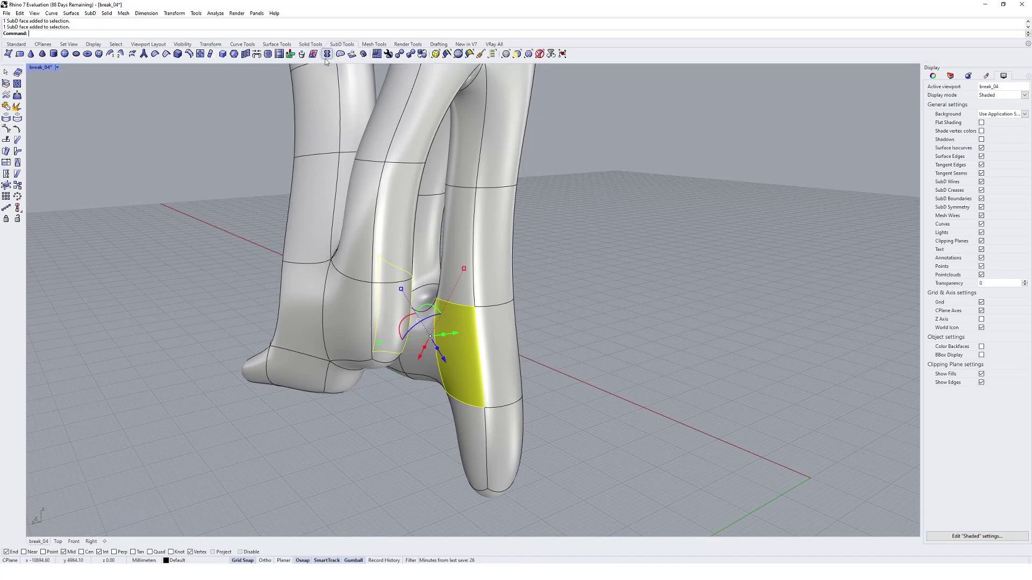
{"action": "left_click", "coordinate": [246, 55]}
{"action": "left_click", "coordinate": [292, 285]}
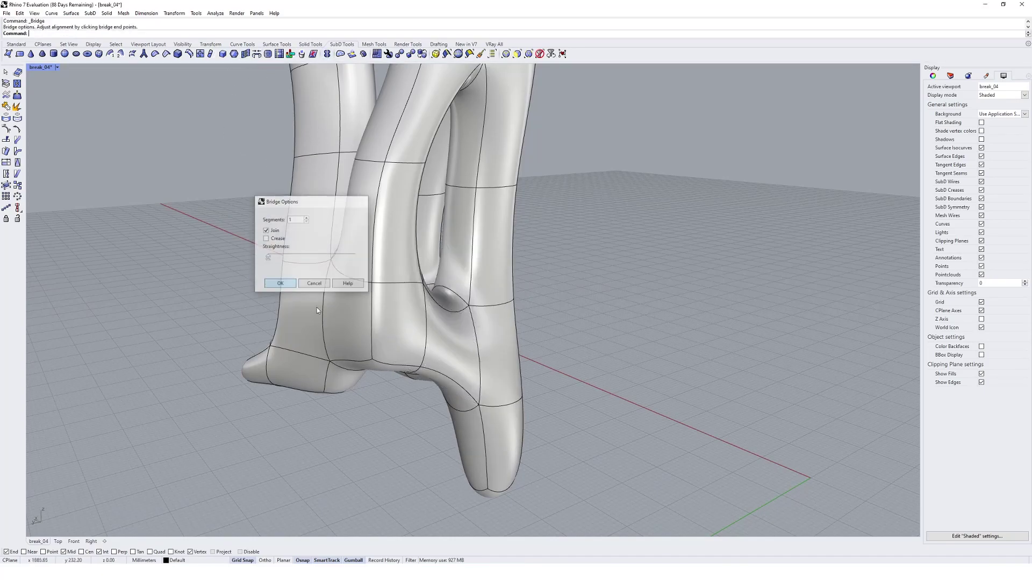
Move the round form with the concentric flat end along X to the far side of the other round form.
{"action": "right_click_drag", "start_coordinate": [320, 350], "coordinate": [529, 449]}
{"action": "scroll", "coordinate": [469, 395], "scroll_direction": "down", "scroll_amount": 5}
{"action": "scroll", "coordinate": [519, 371], "scroll_direction": "down", "scroll_amount": 4}
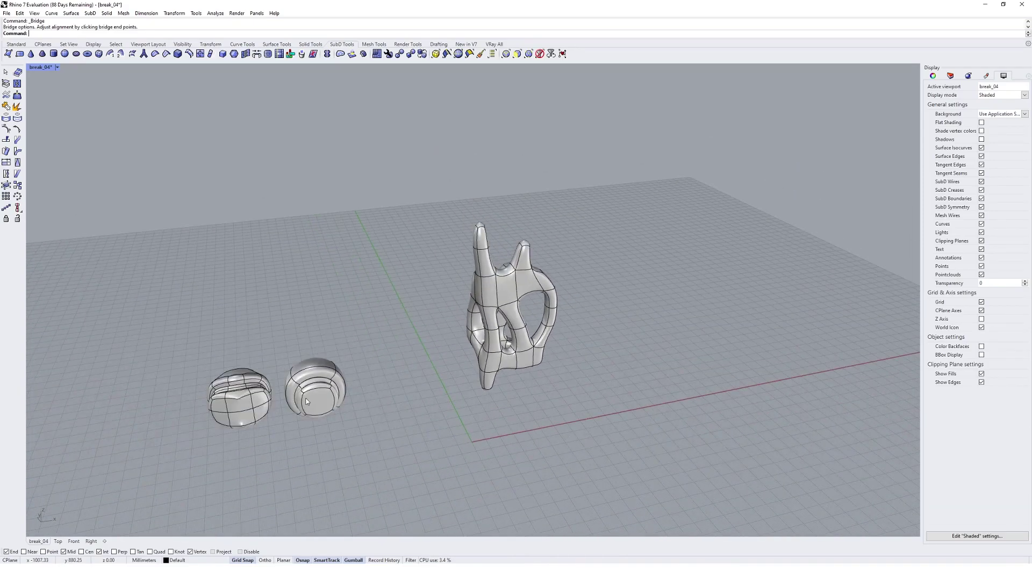
{"action": "left_click", "coordinate": [239, 409]}
{"action": "left_click", "coordinate": [326, 400]}
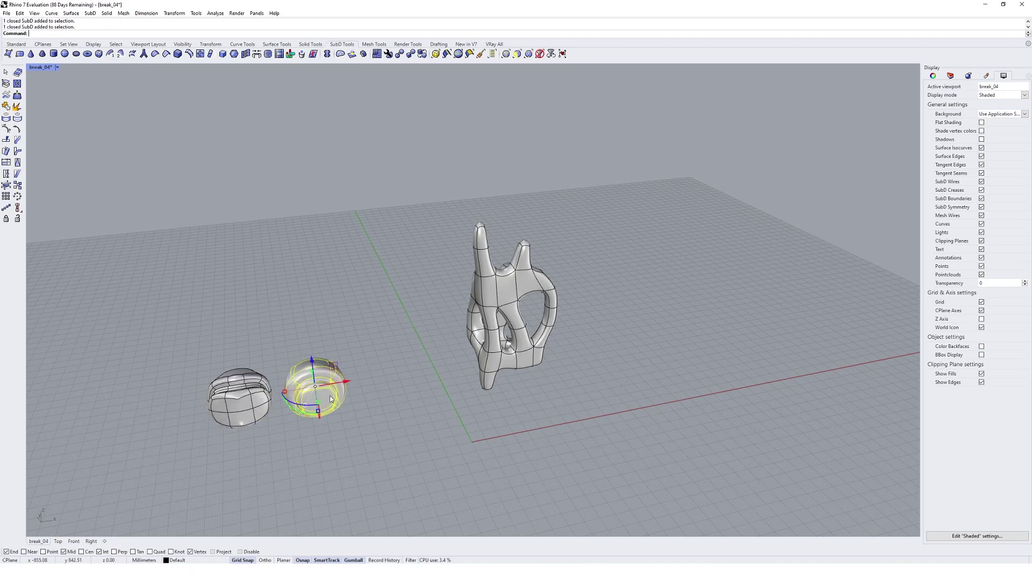
{"action": "left_click_drag", "start_coordinate": [355, 386], "coordinate": [179, 411]}
{"action": "left_click", "coordinate": [323, 380]}
Move the branching form along X so it stands beside the two round forms.
{"action": "right_click_drag", "start_coordinate": [323, 380], "coordinate": [415, 333], "text": "shift"}
{"action": "left_click", "coordinate": [602, 278]}
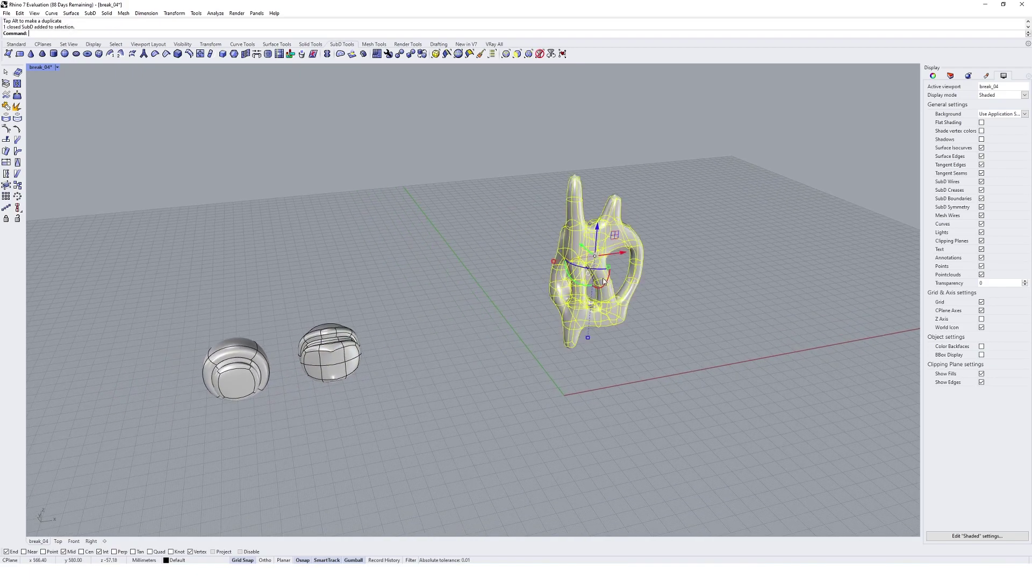
{"action": "left_click_drag", "start_coordinate": [622, 254], "coordinate": [463, 291]}
{"action": "left_click", "coordinate": [454, 432]}
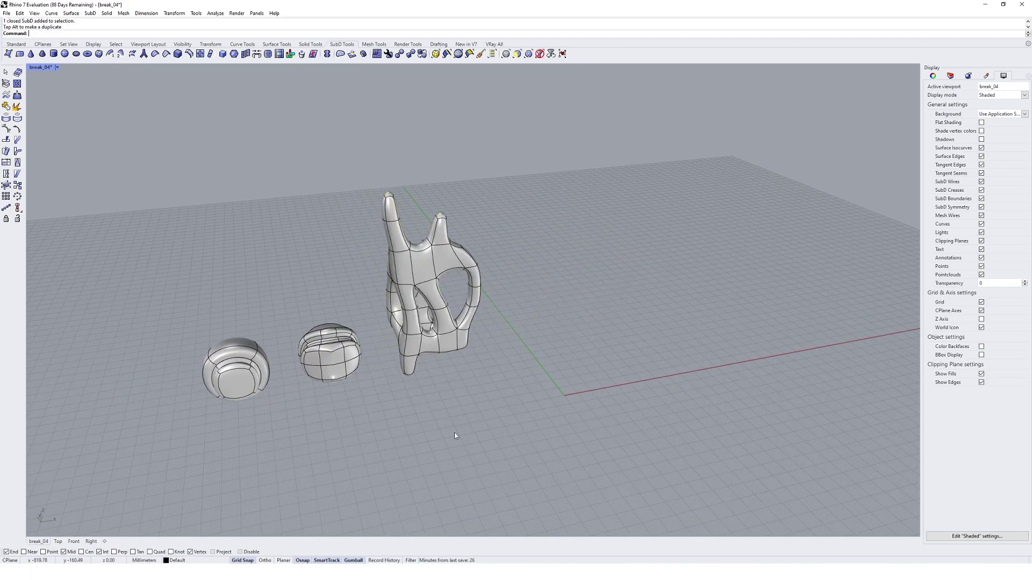
Create the text SQUASHED and place it on the ground in front of the forms.
{"action": "right_click_drag", "start_coordinate": [434, 368], "coordinate": [456, 340], "text": "shift"}
{"action": "type", "text": "text"}
{"action": "key", "text": "Return"}
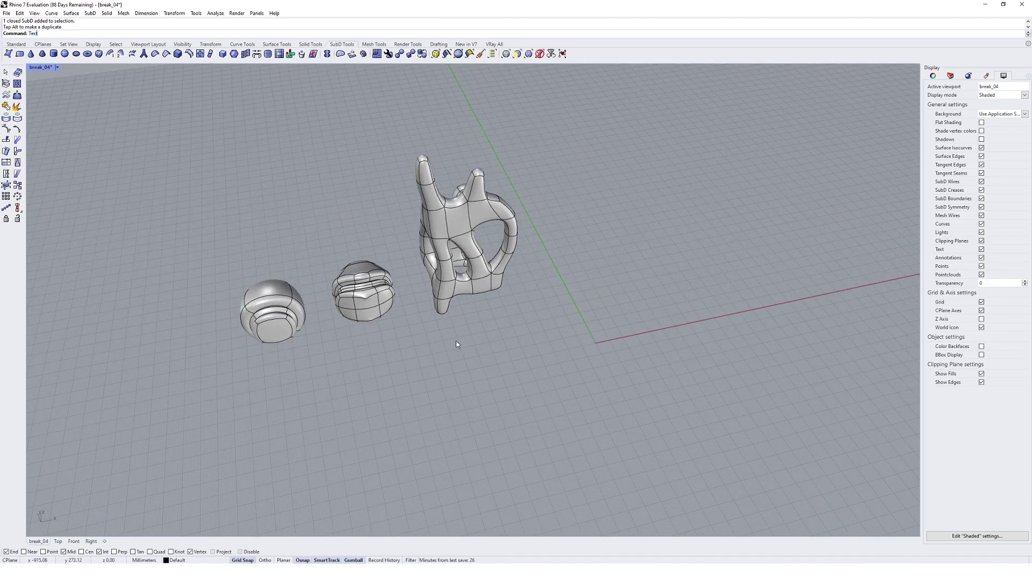
{"action": "type", "text": "S"}
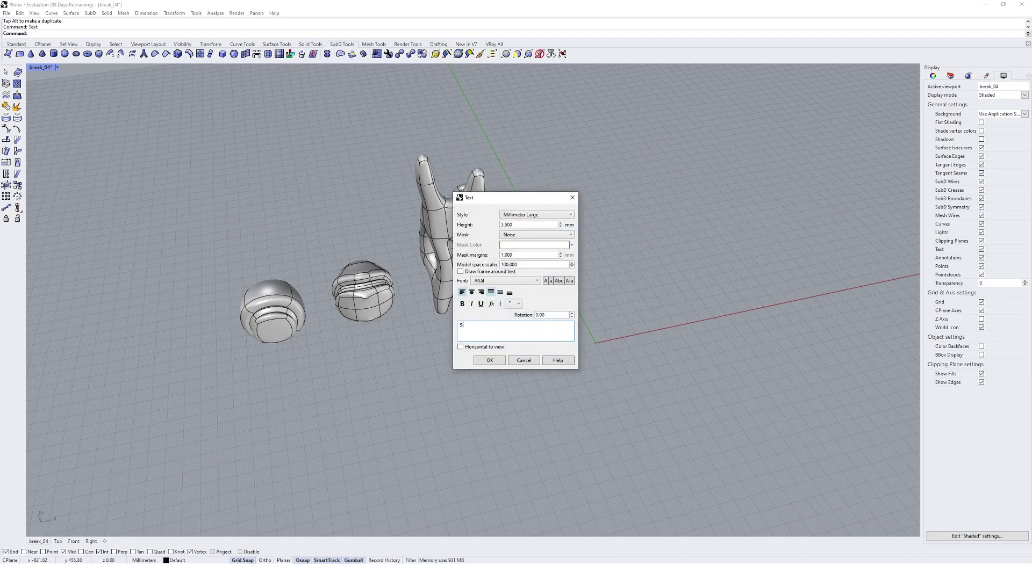
{"action": "type", "text": "quashed"}
{"action": "key", "text": "ctrl+a"}
{"action": "type", "text": "SQUAD"}
{"action": "key", "text": "BackSpace"}
{"action": "type", "text": "SHED"}
{"action": "left_click", "coordinate": [488, 359]}
{"action": "left_click", "coordinate": [349, 372]}
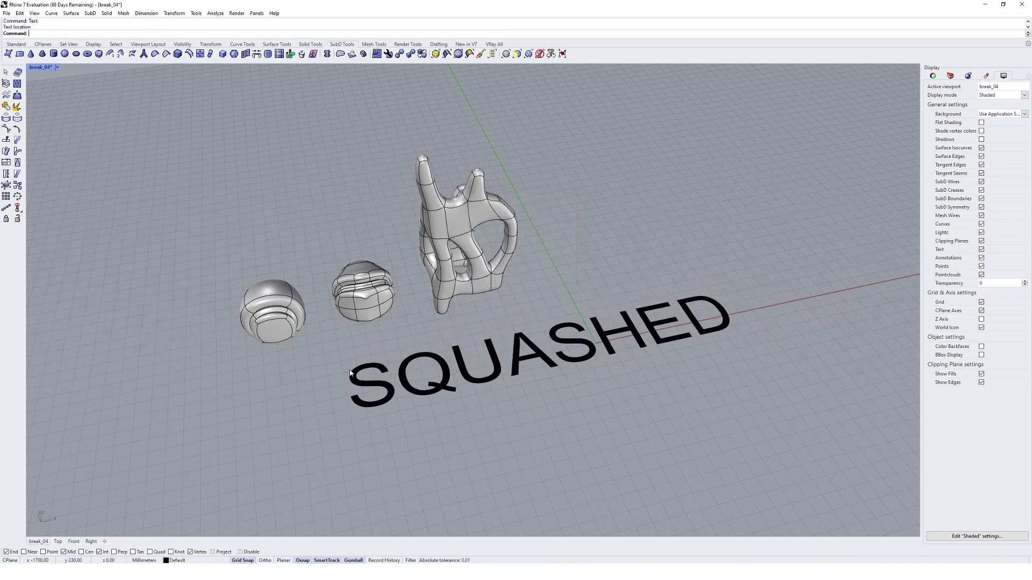
With grid snap off, scale the SQUASHED text down to about one round form's width and reposition it near the forms.
{"action": "left_click", "coordinate": [652, 350]}
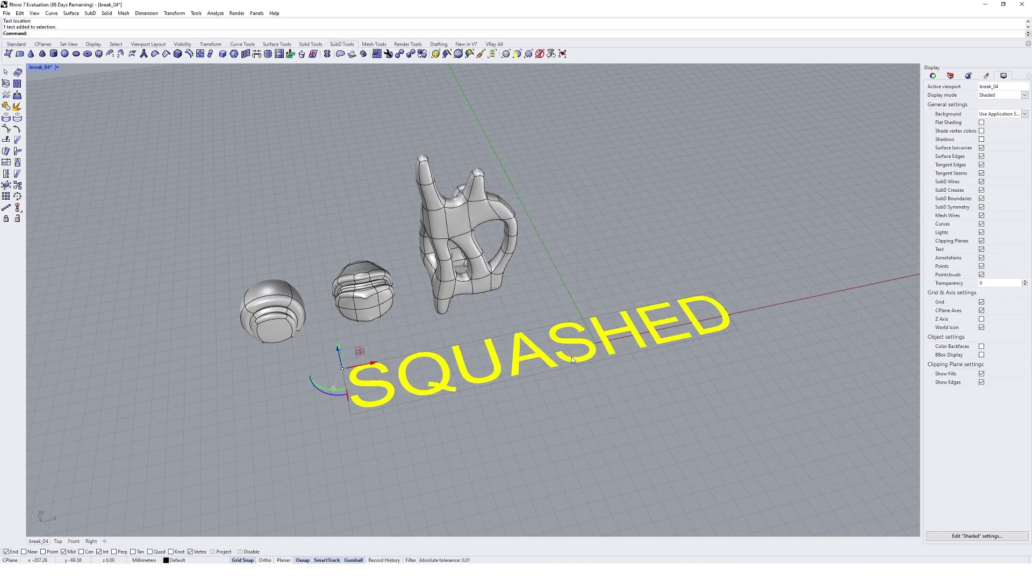
{"action": "scroll", "coordinate": [613, 367], "scroll_direction": "down", "scroll_amount": 6}
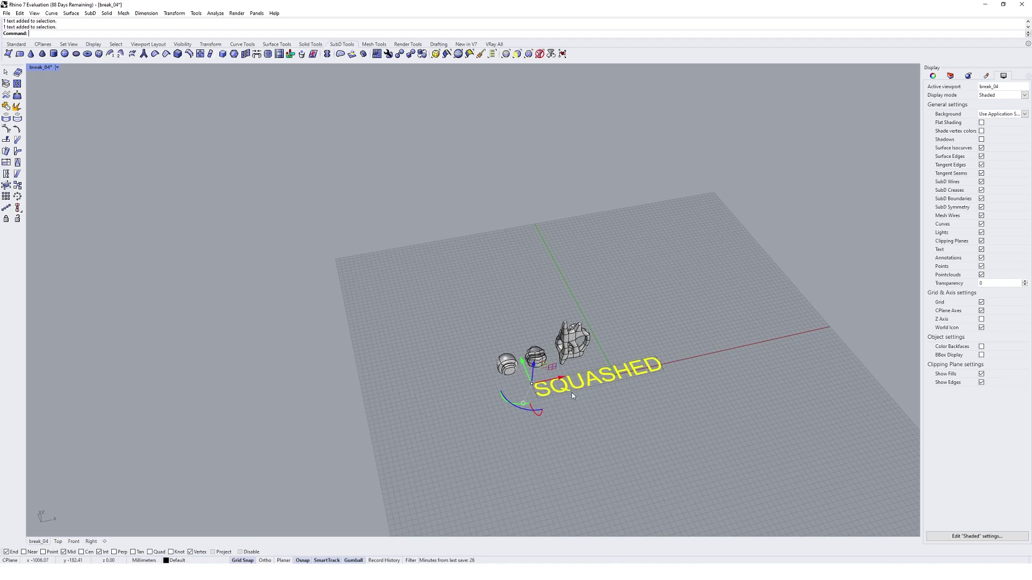
{"action": "key", "text": "F9"}
{"action": "scroll", "coordinate": [548, 392], "scroll_direction": "up", "scroll_amount": 3}
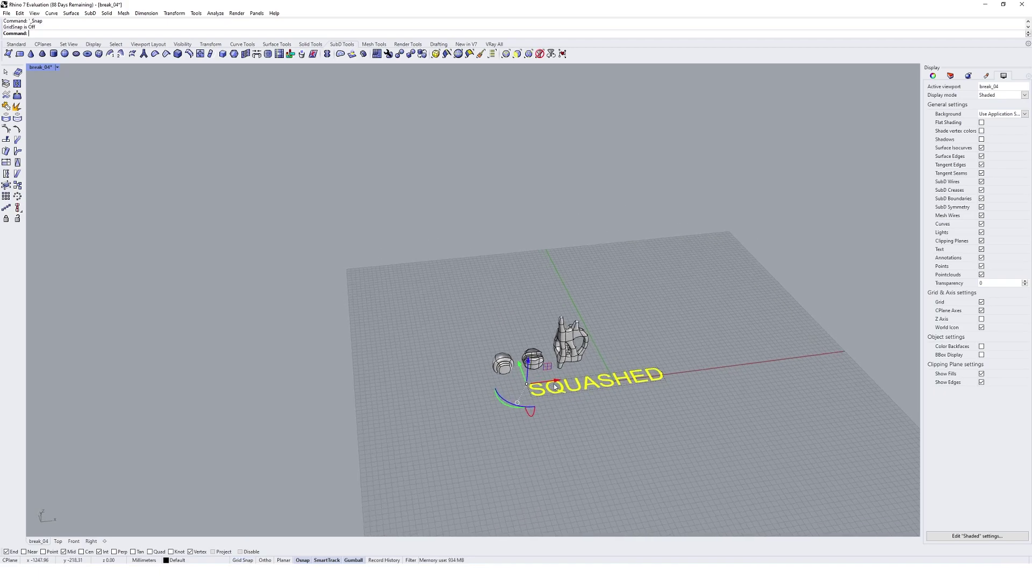
{"action": "key", "text": "Return"}
{"action": "left_click", "coordinate": [511, 383]}
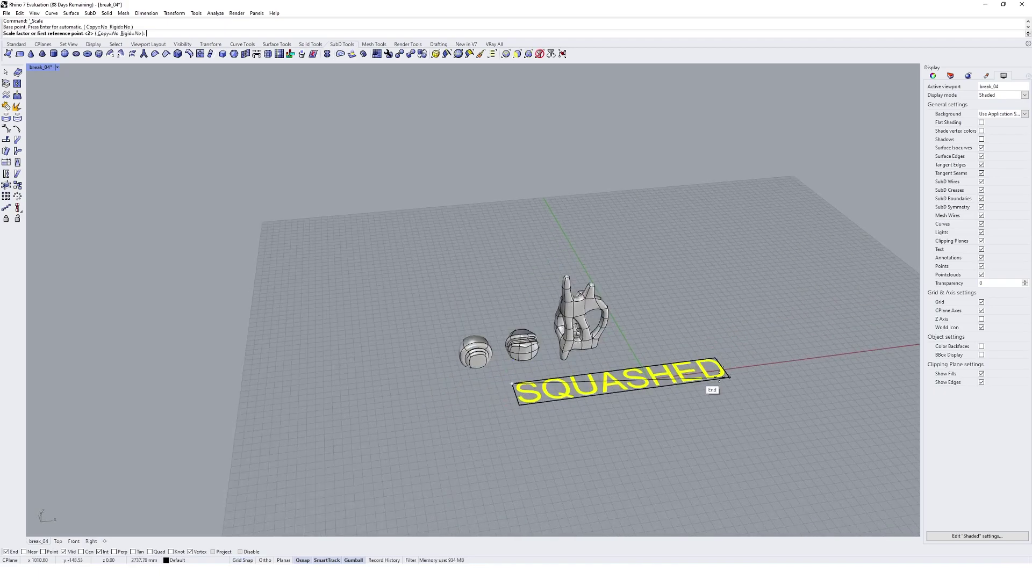
{"action": "left_click", "coordinate": [729, 377]}
{"action": "left_click", "coordinate": [548, 390]}
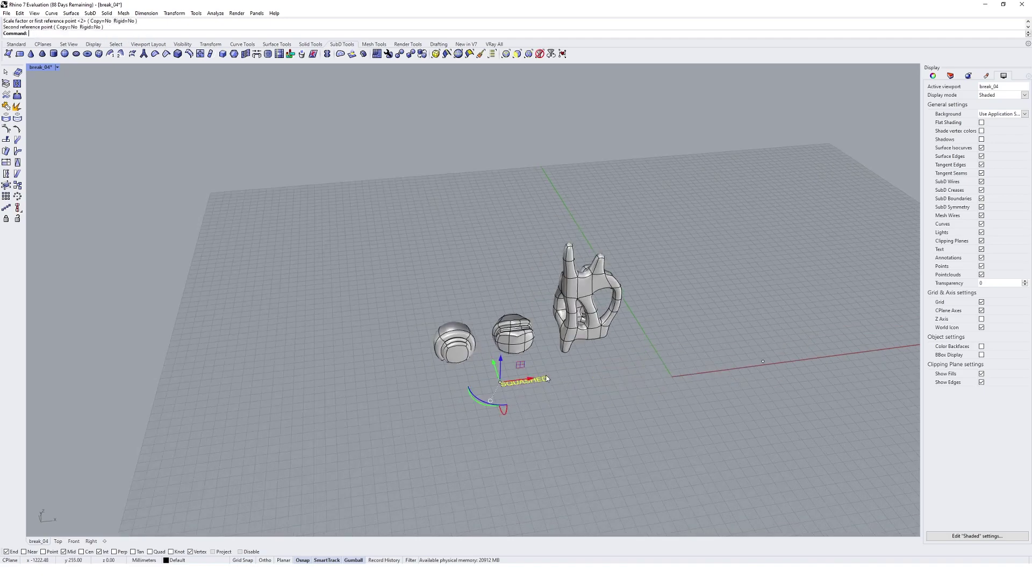
{"action": "scroll", "coordinate": [548, 375], "scroll_direction": "up", "scroll_amount": 10}
{"action": "left_click_drag", "start_coordinate": [437, 408], "coordinate": [437, 369]}
Duplicate the SQUASHED text along X in front of the branching form and change the copy's wording to RIBBED.
{"action": "left_click_drag", "start_coordinate": [449, 384], "coordinate": [637, 371], "text": "alt"}
{"action": "double_click", "coordinate": [661, 381]}
{"action": "type", "text": "RIBBED"}
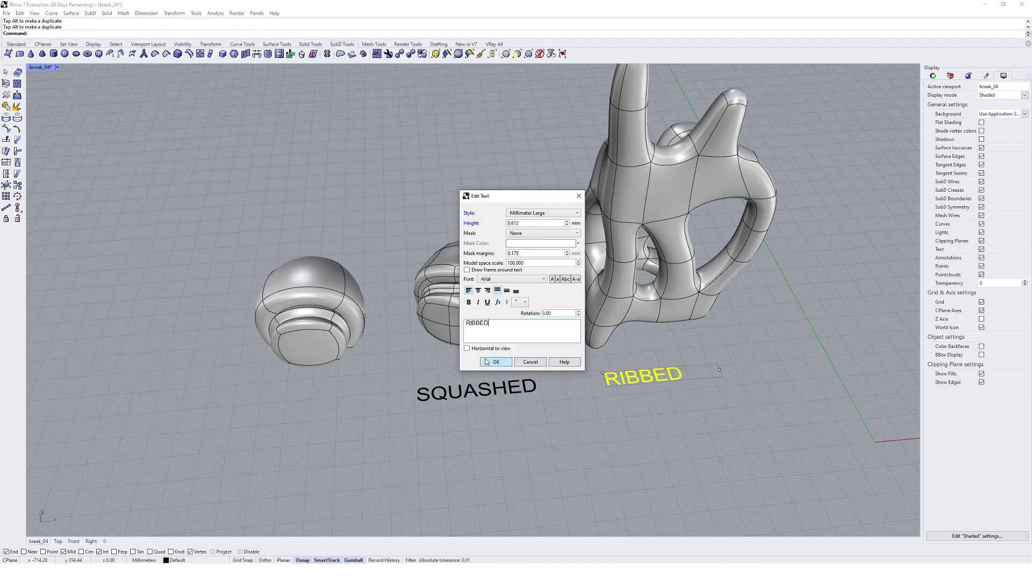
{"action": "left_click", "coordinate": [486, 362]}
Duplicate the RIBBED text farther along X, past the branching form, and change the copy's wording to SPLAYED.
{"action": "scroll", "coordinate": [682, 399], "scroll_direction": "down", "scroll_amount": 8}
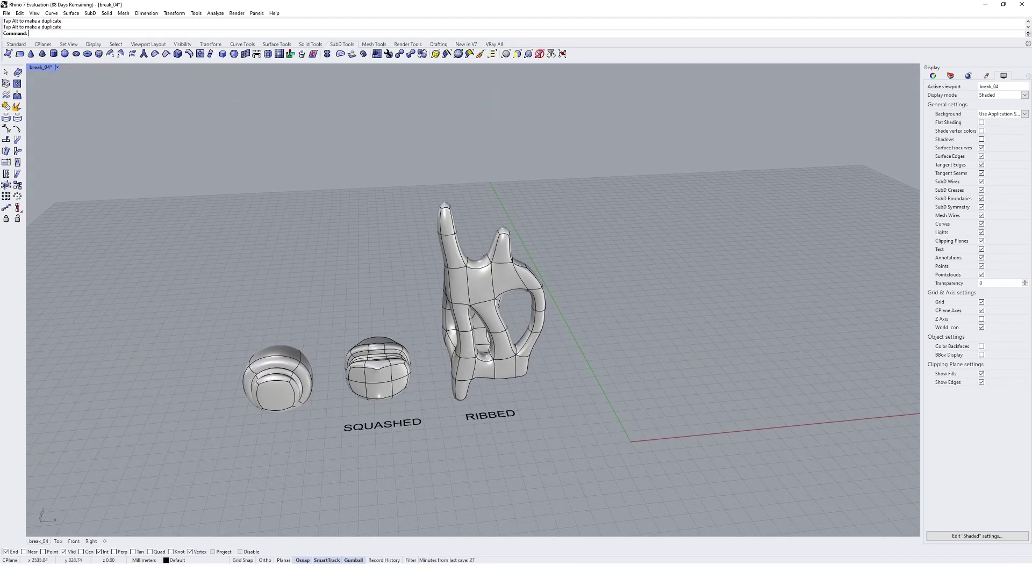
{"action": "left_click", "coordinate": [504, 404]}
{"action": "left_click_drag", "start_coordinate": [505, 404], "coordinate": [679, 404]}
{"action": "double_click", "coordinate": [679, 404]}
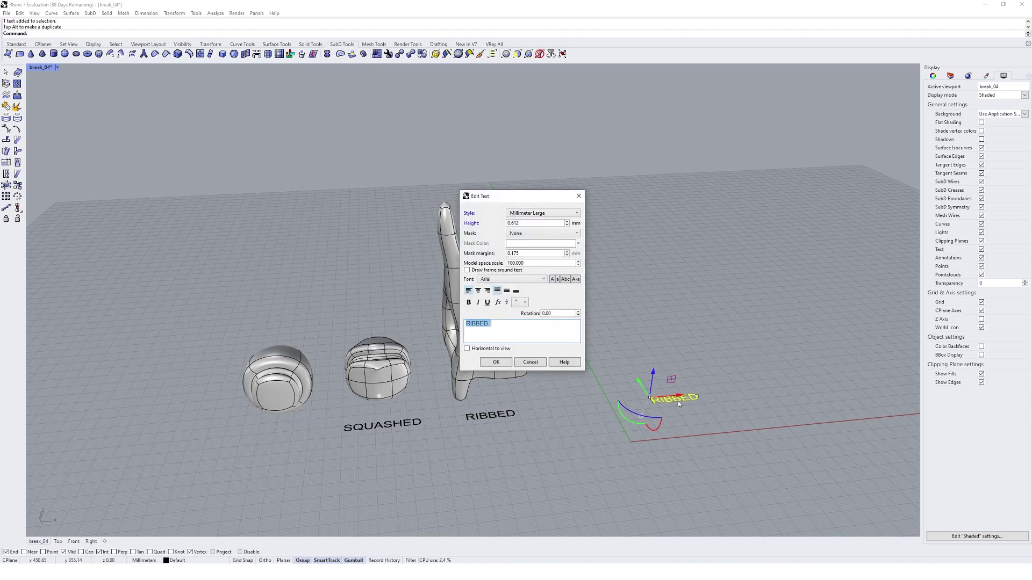
{"action": "type", "text": "SPLAYED"}
{"action": "left_click", "coordinate": [499, 360]}
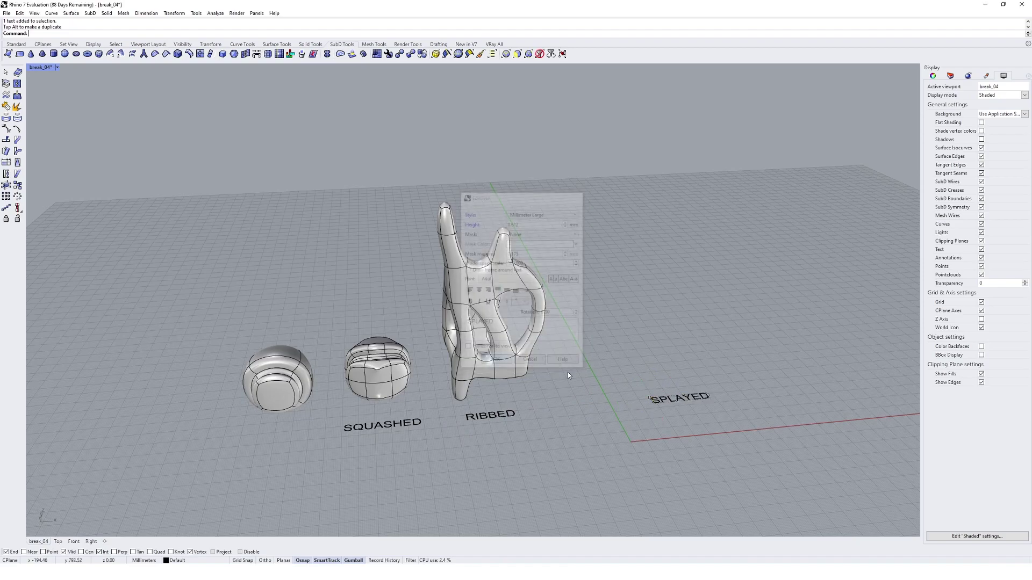
Examine the branching form from several angles, comparing its face and edge layout in flat and smooth SubD display.
{"action": "right_click_drag", "start_coordinate": [698, 351], "coordinate": [758, 281]}
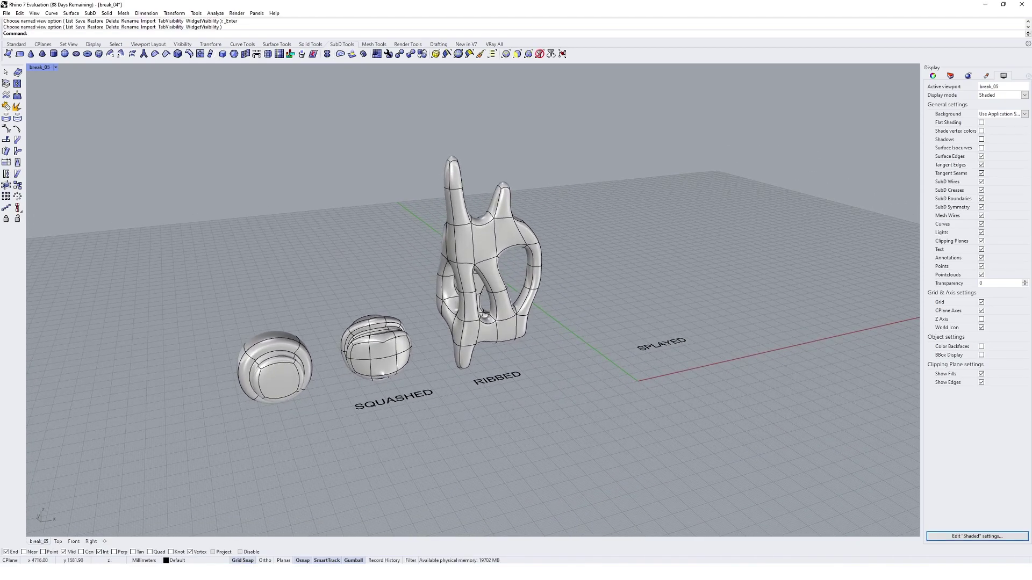
{"action": "right_click_drag", "start_coordinate": [594, 341], "coordinate": [577, 377]}
{"action": "scroll", "coordinate": [444, 341], "scroll_direction": "up", "scroll_amount": 5}
{"action": "right_click_drag", "start_coordinate": [523, 349], "coordinate": [505, 357]}
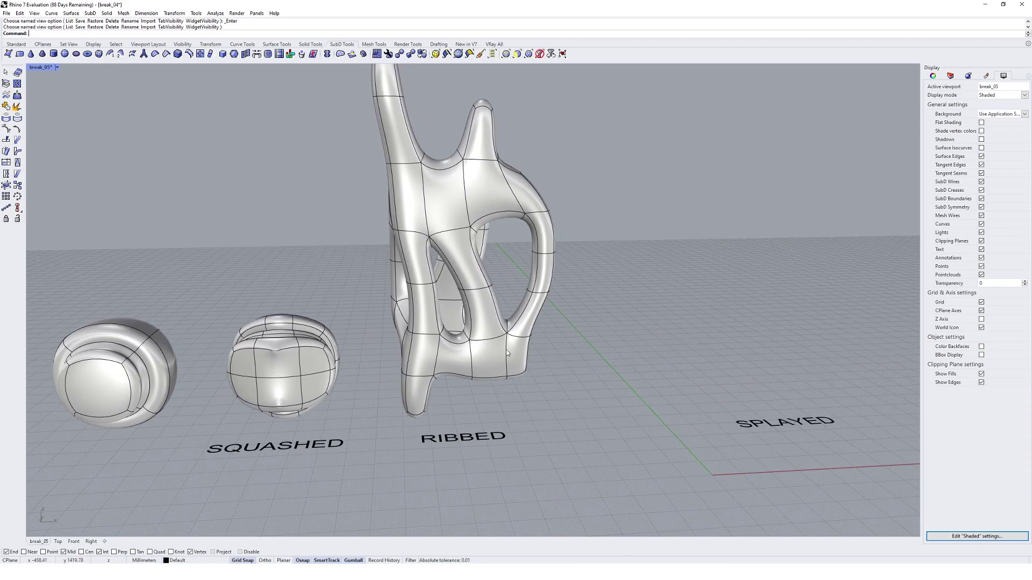
{"action": "left_click", "coordinate": [506, 357]}
{"action": "left_click", "coordinate": [553, 359]}
{"action": "left_click", "coordinate": [505, 358]}
{"action": "key", "text": "Tab"}
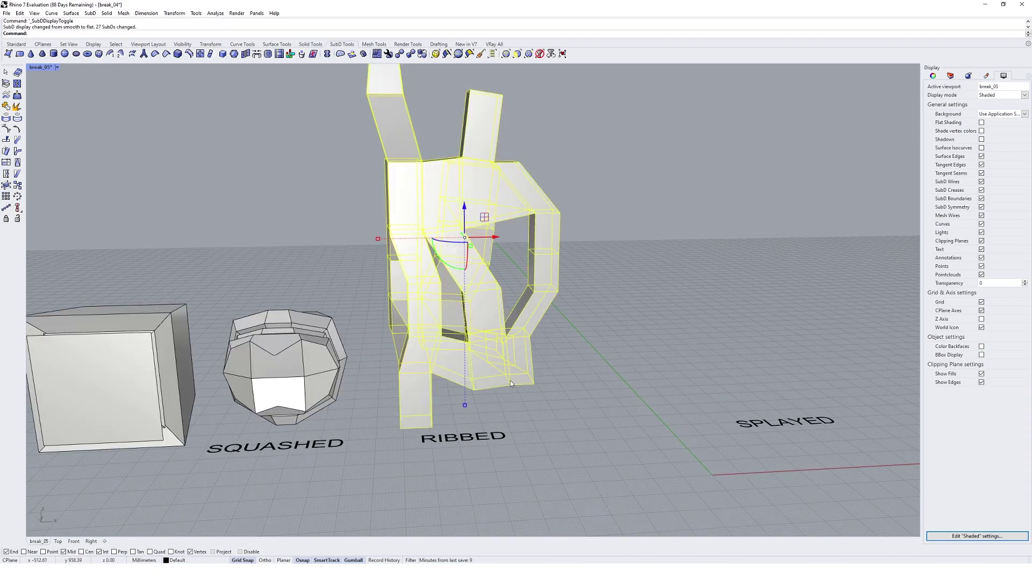
{"action": "left_click", "coordinate": [591, 401]}
{"action": "scroll", "coordinate": [516, 343], "scroll_direction": "up", "scroll_amount": 3}
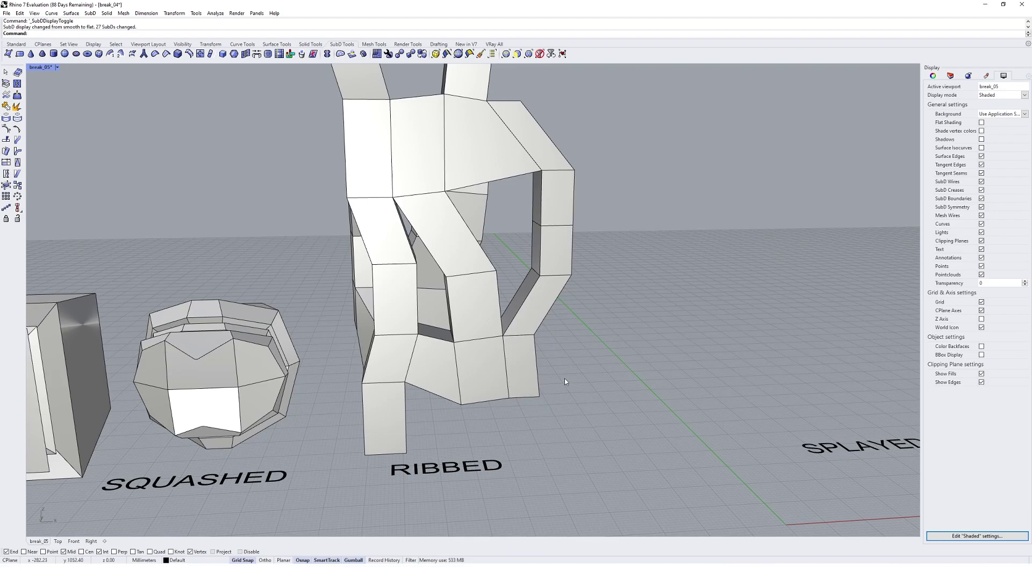
{"action": "right_click_drag", "start_coordinate": [560, 285], "coordinate": [528, 251]}
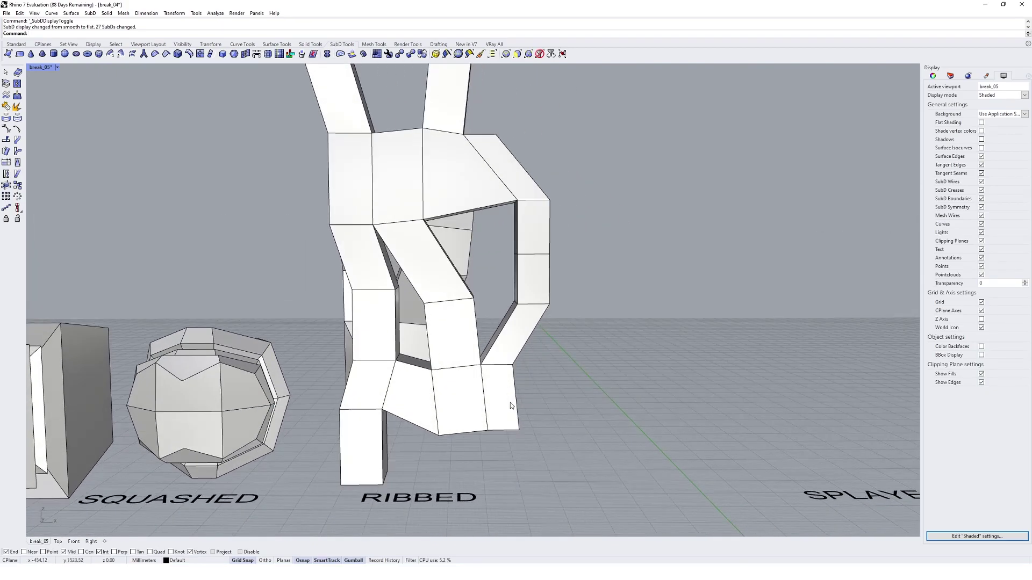
{"action": "left_click", "coordinate": [508, 388]}
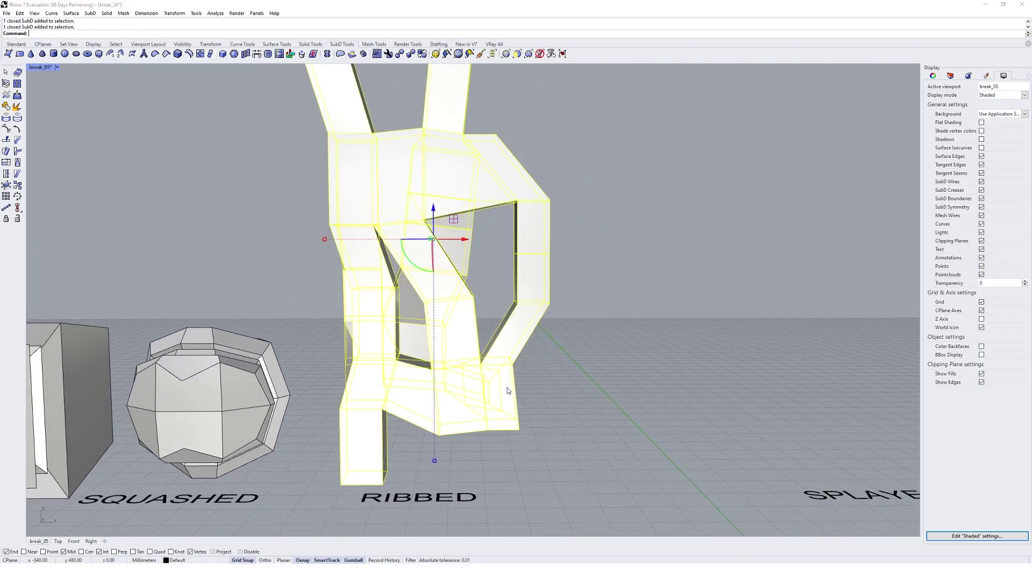
{"action": "key", "text": "Tab"}
{"action": "left_click", "coordinate": [534, 377]}
{"action": "right_click_drag", "start_coordinate": [533, 377], "coordinate": [545, 339]}
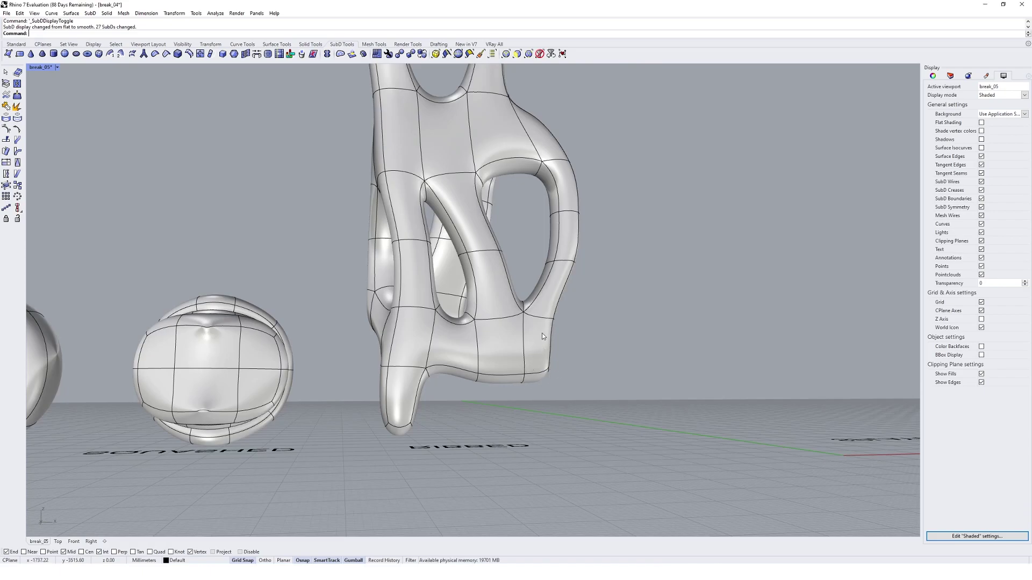
In flat SubD display, delete an edge on the underside of the branching form's base near its outer corner, then restore smooth display.
{"action": "scroll", "coordinate": [524, 322], "scroll_direction": "up", "scroll_amount": 5}
{"action": "key", "text": "Tab"}
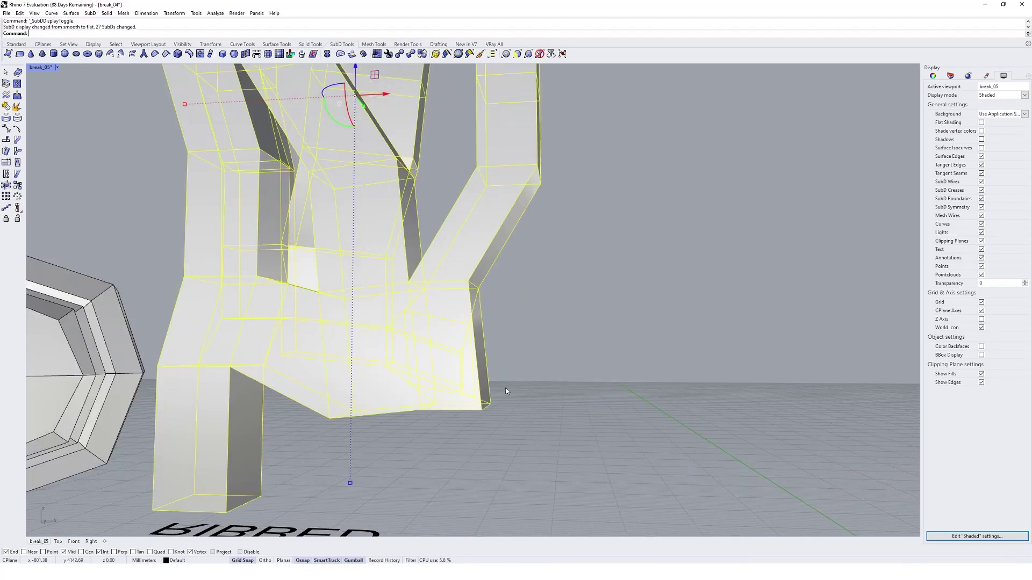
{"action": "right_click_drag", "start_coordinate": [516, 423], "coordinate": [476, 421]}
{"action": "left_click", "coordinate": [420, 401], "text": "ctrl+shift"}
{"action": "right_click_drag", "start_coordinate": [420, 401], "coordinate": [489, 396]}
{"action": "key", "text": "Delete"}
{"action": "key", "text": "Tab"}
Move a single edge near the outer end of the branching form's base slightly inward.
{"action": "right_click_drag", "start_coordinate": [507, 350], "coordinate": [456, 335]}
{"action": "left_click", "coordinate": [434, 335], "text": "ctrl+shift"}
{"action": "left_click_drag", "start_coordinate": [463, 337], "coordinate": [453, 337]}
{"action": "left_click", "coordinate": [510, 337]}
Delete the short edge across the branching form's shoulder, between the shorter spike and the outer loop.
{"action": "right_click_drag", "start_coordinate": [510, 337], "coordinate": [483, 249]}
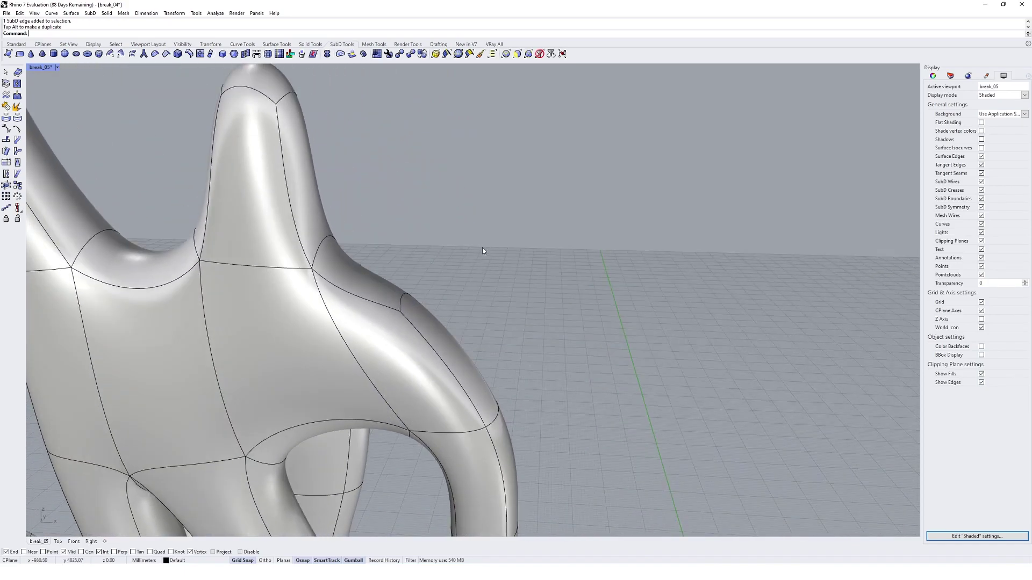
{"action": "left_click", "coordinate": [403, 302], "text": "ctrl+shift"}
{"action": "key", "text": "Delete"}
{"action": "right_click_drag", "start_coordinate": [455, 318], "coordinate": [463, 185]}
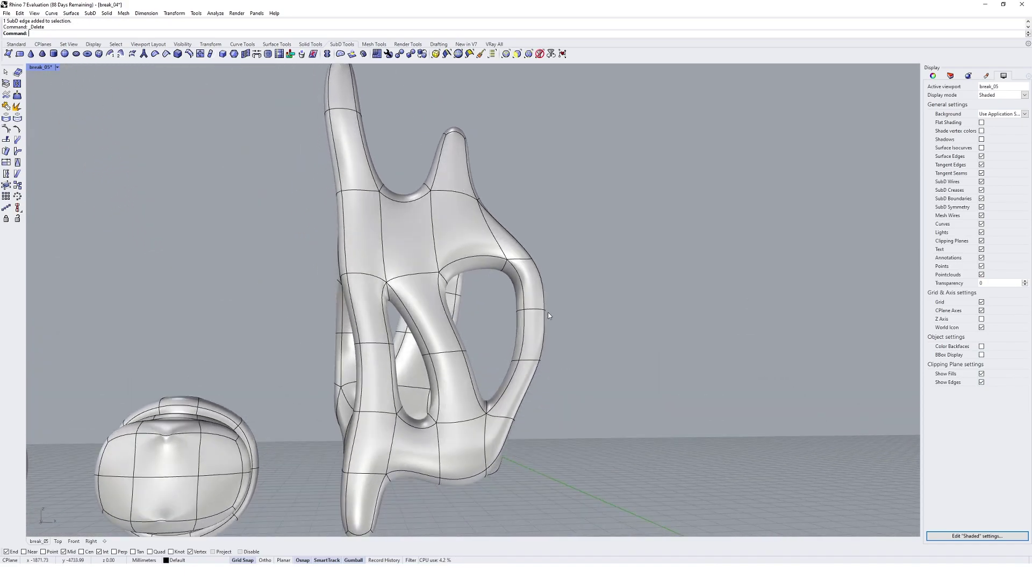
Switch to flat SubD display and delete the short edge at the rear of the branching form's base, beside the leg.
{"action": "scroll", "coordinate": [514, 422], "scroll_direction": "up", "scroll_amount": 3}
{"action": "key", "text": "Tab"}
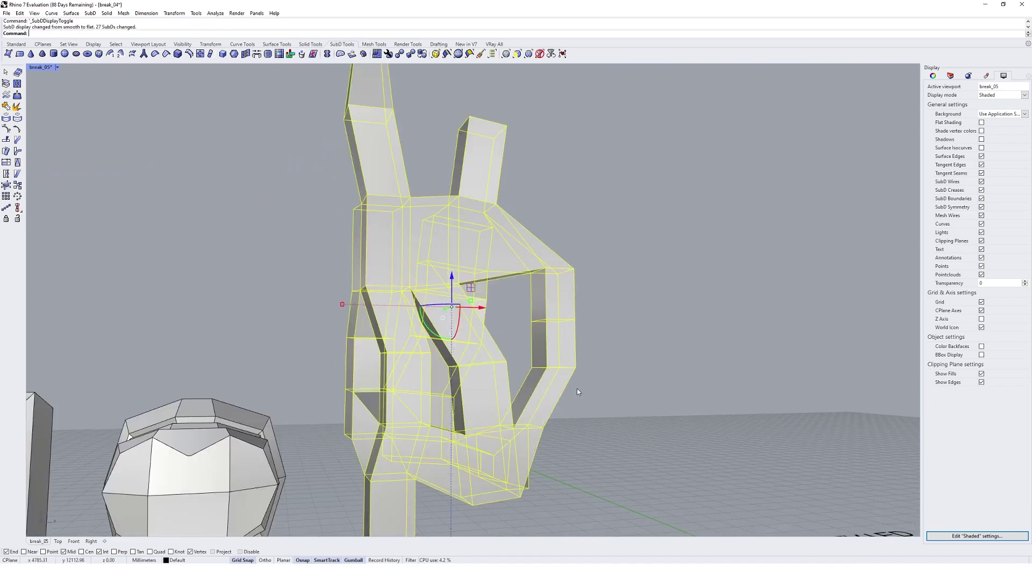
{"action": "right_click_drag", "start_coordinate": [569, 270], "coordinate": [487, 337]}
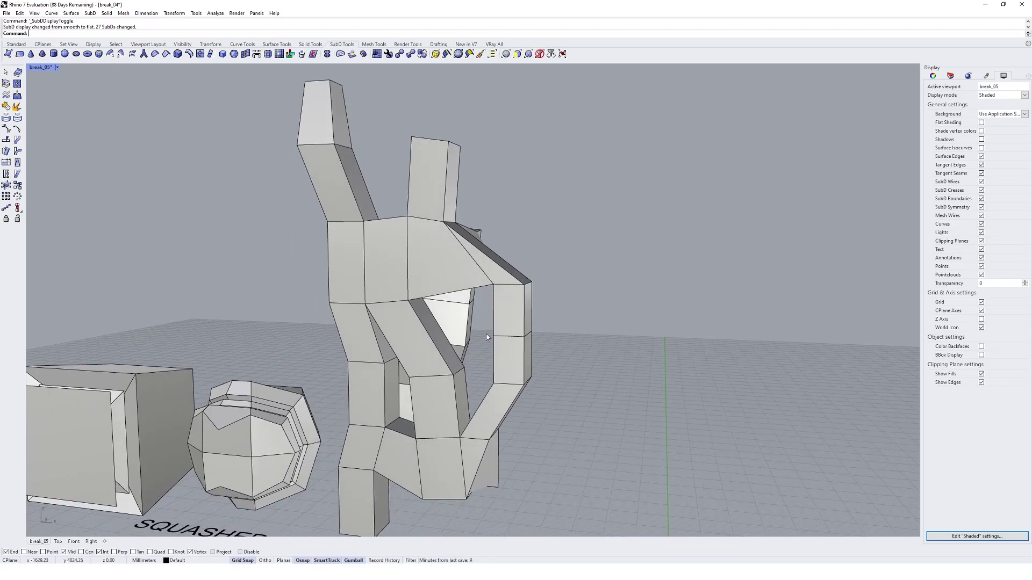
{"action": "right_click_drag", "start_coordinate": [497, 293], "coordinate": [570, 344]}
{"action": "scroll", "coordinate": [588, 344], "scroll_direction": "down", "scroll_amount": 8}
{"action": "scroll", "coordinate": [554, 333], "scroll_direction": "up", "scroll_amount": 6}
{"action": "right_click_drag", "start_coordinate": [463, 323], "coordinate": [459, 347]}
{"action": "scroll", "coordinate": [483, 385], "scroll_direction": "up", "scroll_amount": 4}
{"action": "left_click", "coordinate": [526, 385], "text": "ctrl+shift"}
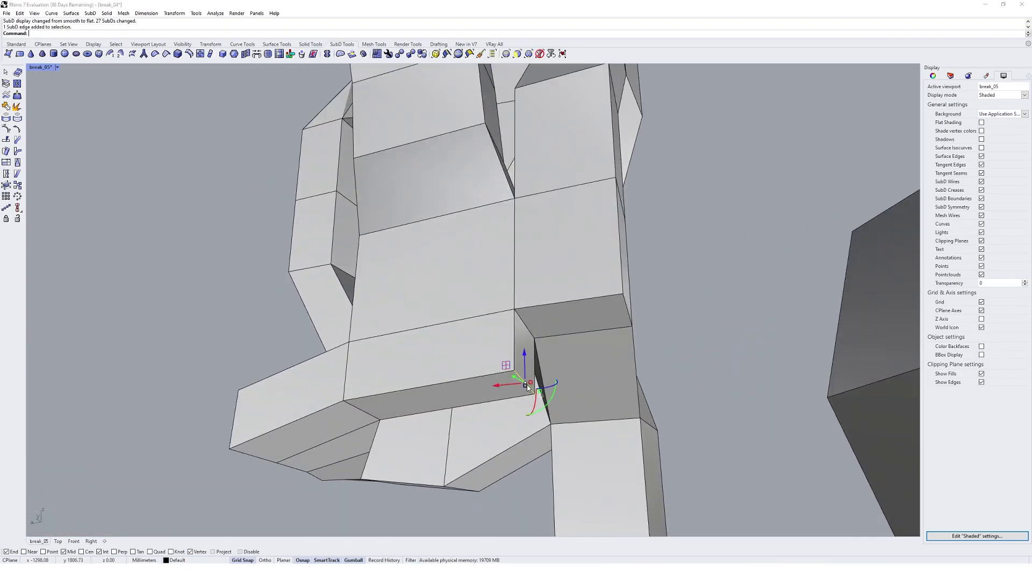
{"action": "right_click_drag", "start_coordinate": [527, 387], "coordinate": [553, 414]}
{"action": "key", "text": "Delete"}
Delete two more single edges on the back of the branching form below the tall spike, switching to smooth display in between.
{"action": "scroll", "coordinate": [410, 362], "scroll_direction": "down", "scroll_amount": 5}
{"action": "right_click_drag", "start_coordinate": [371, 178], "coordinate": [437, 240]}
{"action": "left_click", "coordinate": [406, 253], "text": "ctrl+shift"}
{"action": "key", "text": "Delete"}
{"action": "key", "text": "Tab"}
{"action": "left_click", "coordinate": [404, 240], "text": "ctrl+shift"}
{"action": "key", "text": "Delete"}
Delete the edge loop around the middle of the branching form's rear strut and review the simplified shape from the front.
{"action": "double_click", "coordinate": [356, 341], "text": "ctrl+shift"}
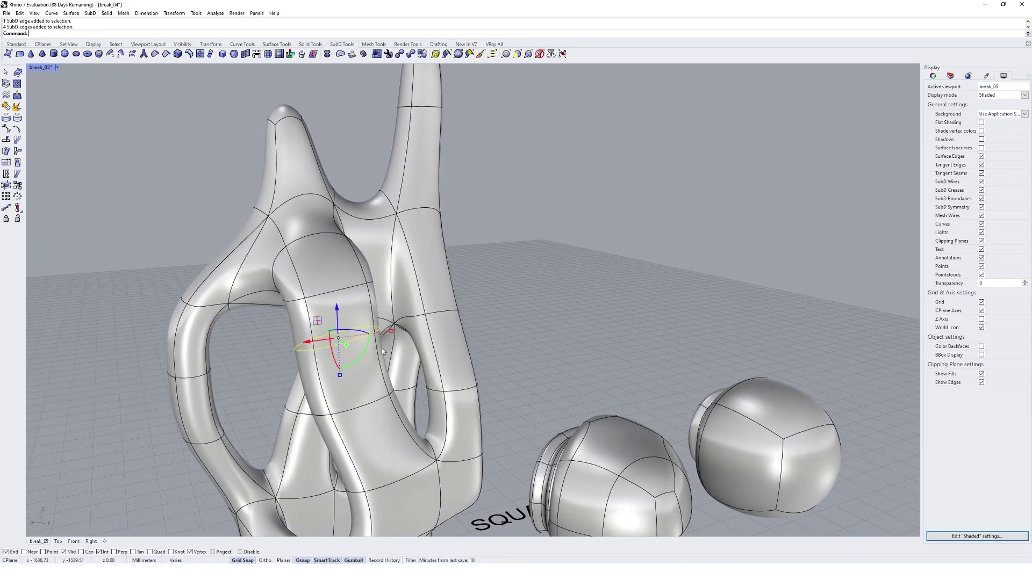
{"action": "key", "text": "Delete"}
{"action": "right_click_drag", "start_coordinate": [385, 359], "coordinate": [377, 242]}
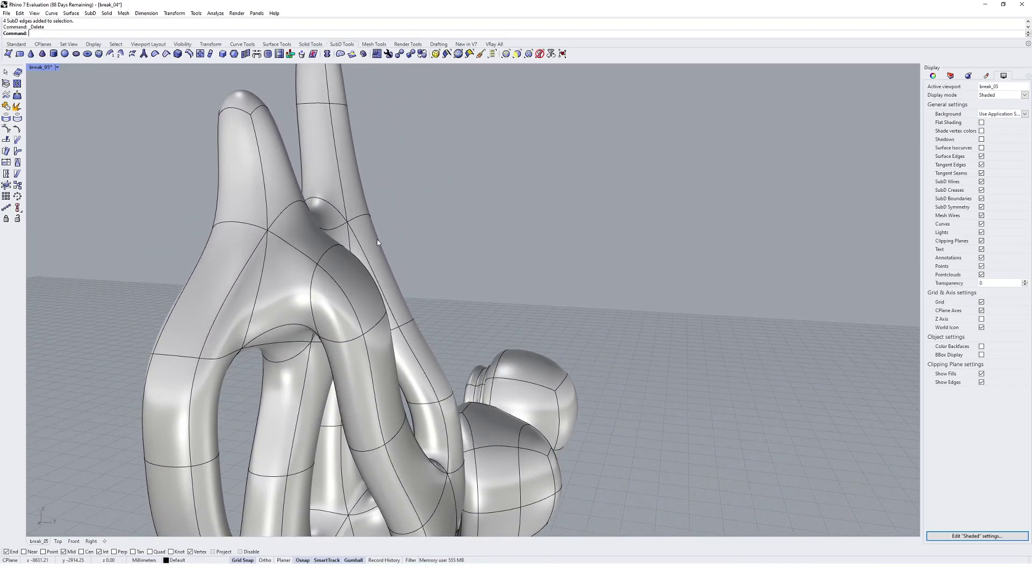
{"action": "right_click_drag", "start_coordinate": [370, 286], "coordinate": [559, 285]}
{"action": "scroll", "coordinate": [559, 295], "scroll_direction": "down", "scroll_amount": 5}
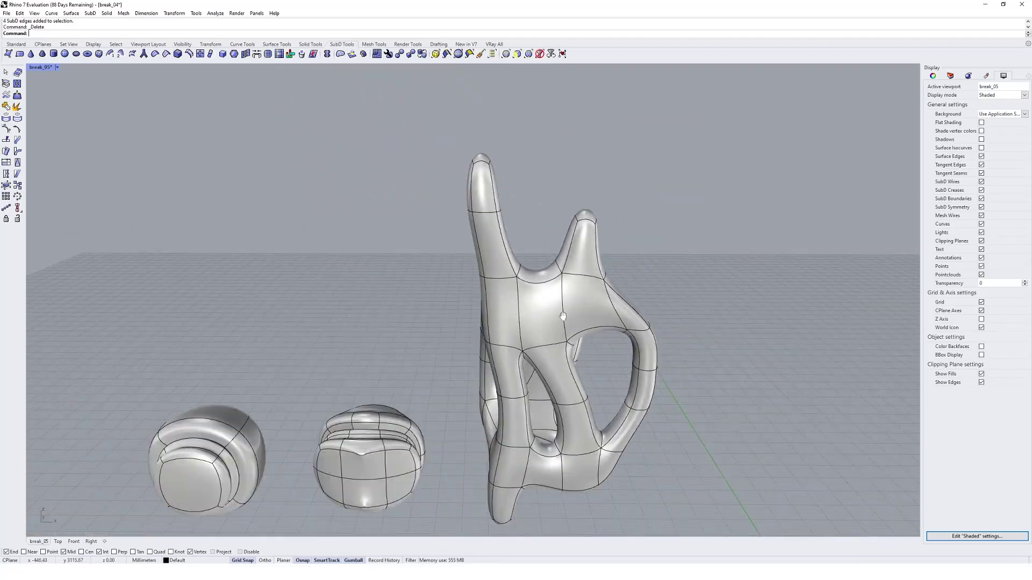
{"action": "right_click_drag", "start_coordinate": [570, 344], "coordinate": [467, 277], "text": "shift"}
{"action": "right_click_drag", "start_coordinate": [468, 277], "coordinate": [577, 328]}
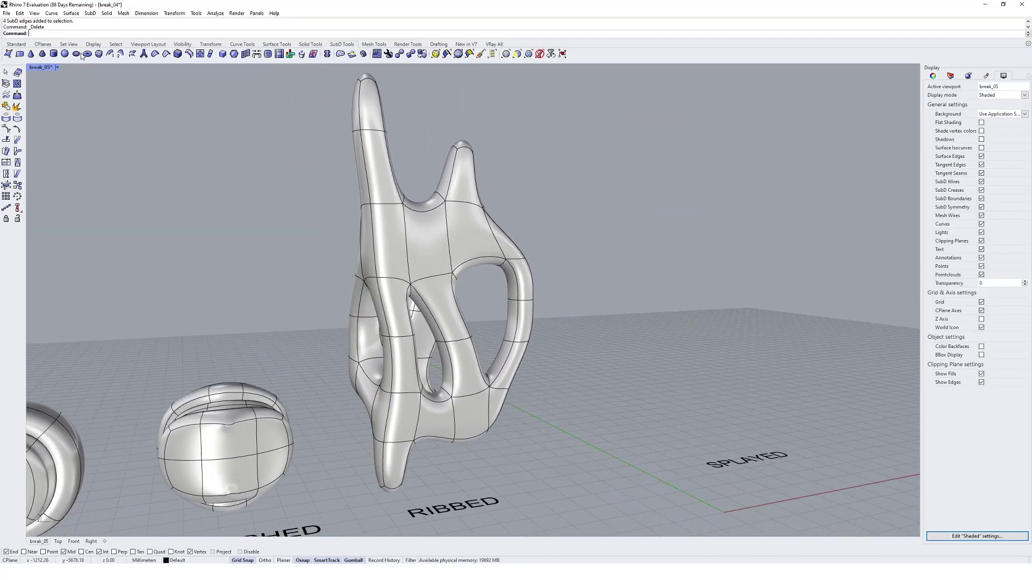